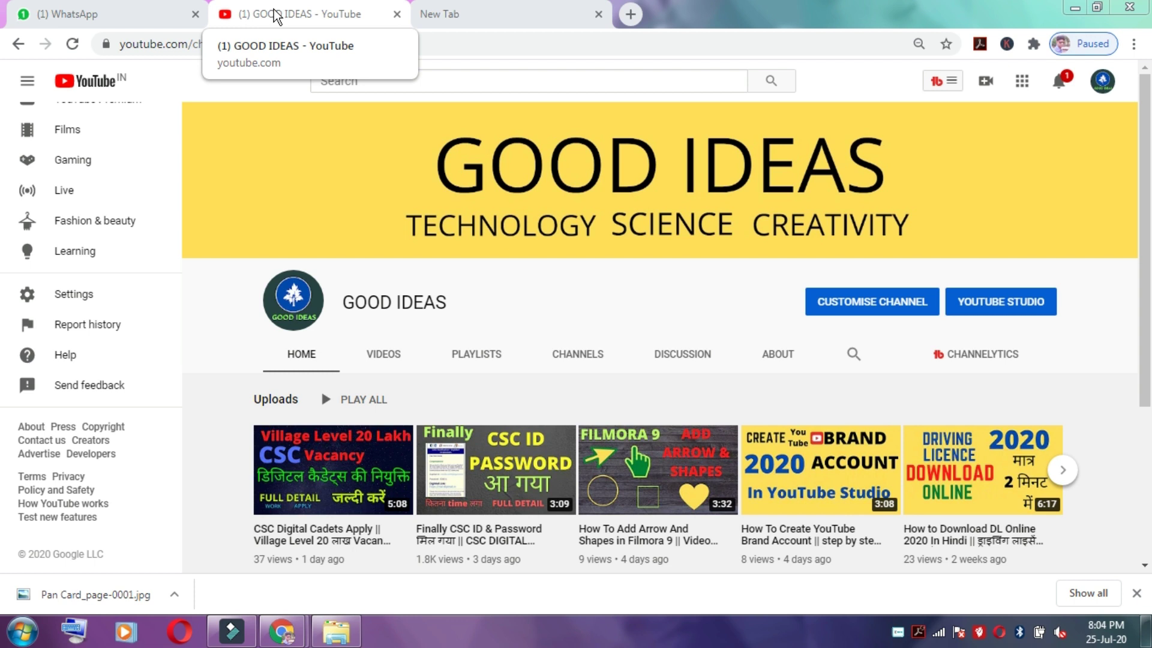
# Step: Switch from the GOOD IDEAS YouTube tab to the empty Google new tab
pyautogui.click(435, 13)
# Step: Search Google for 'csc registration' and open the CSC Registration portal at register.csc.gov.in
pyautogui.click(494, 327)
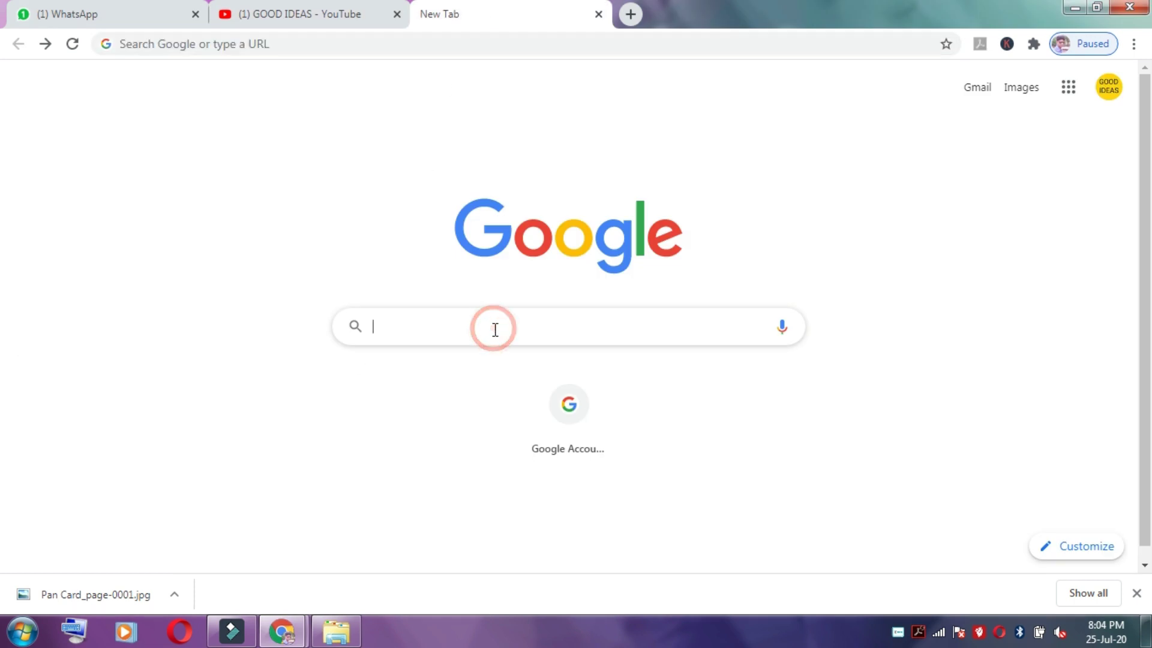
pyautogui.write('c')
pyautogui.press('Return')
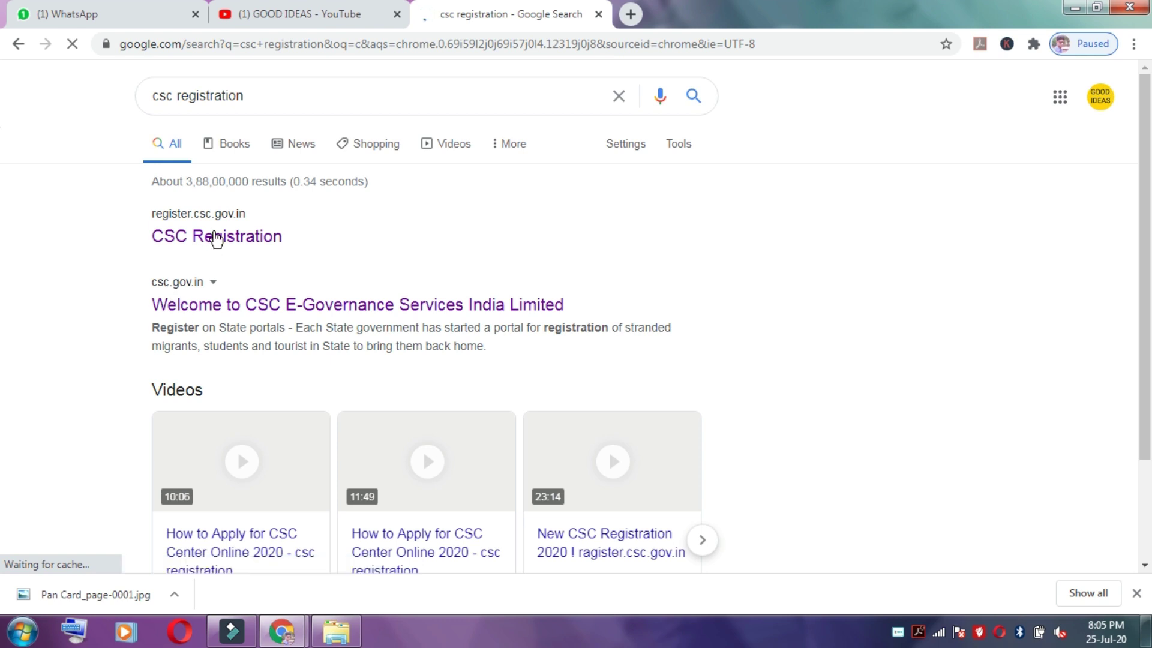
pyautogui.click(238, 242)
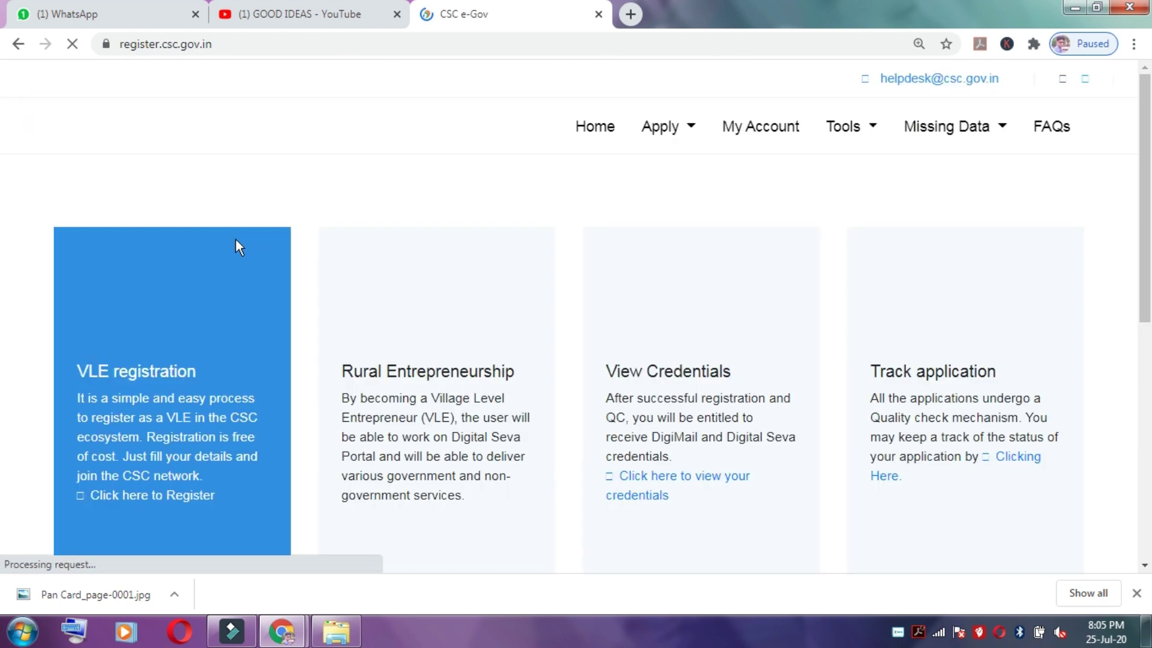
pyautogui.click(664, 130)
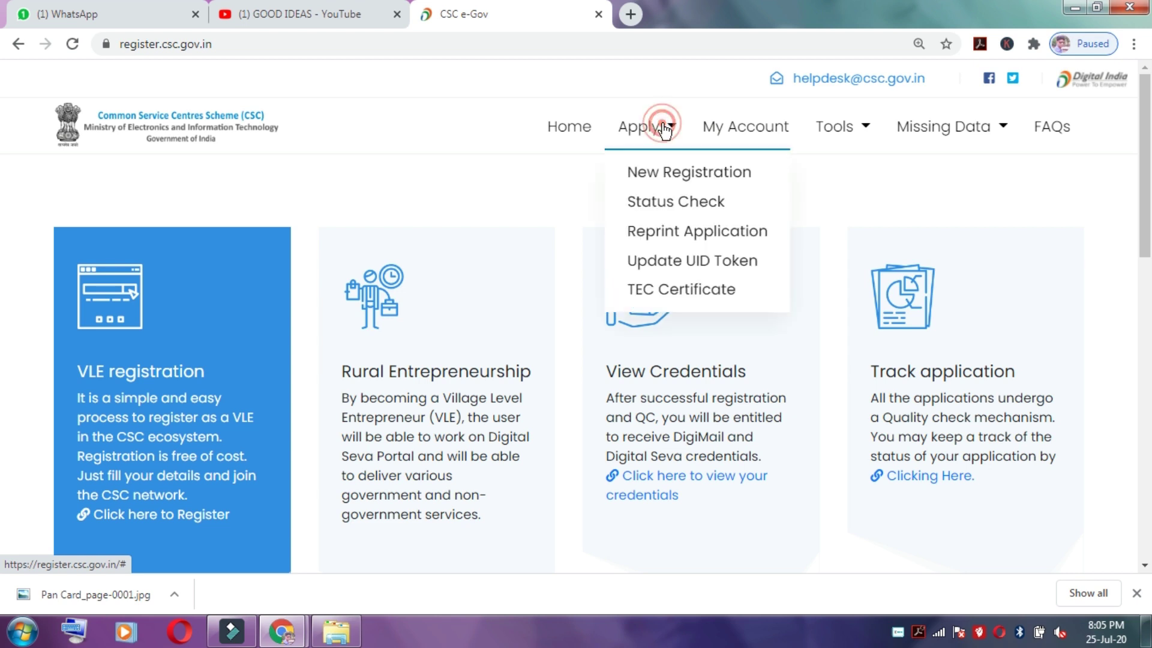
# Step: Start a New Registration as CSC VLE, entering the TEC certificate number, mobile and captcha, and submit
pyautogui.click(675, 174)
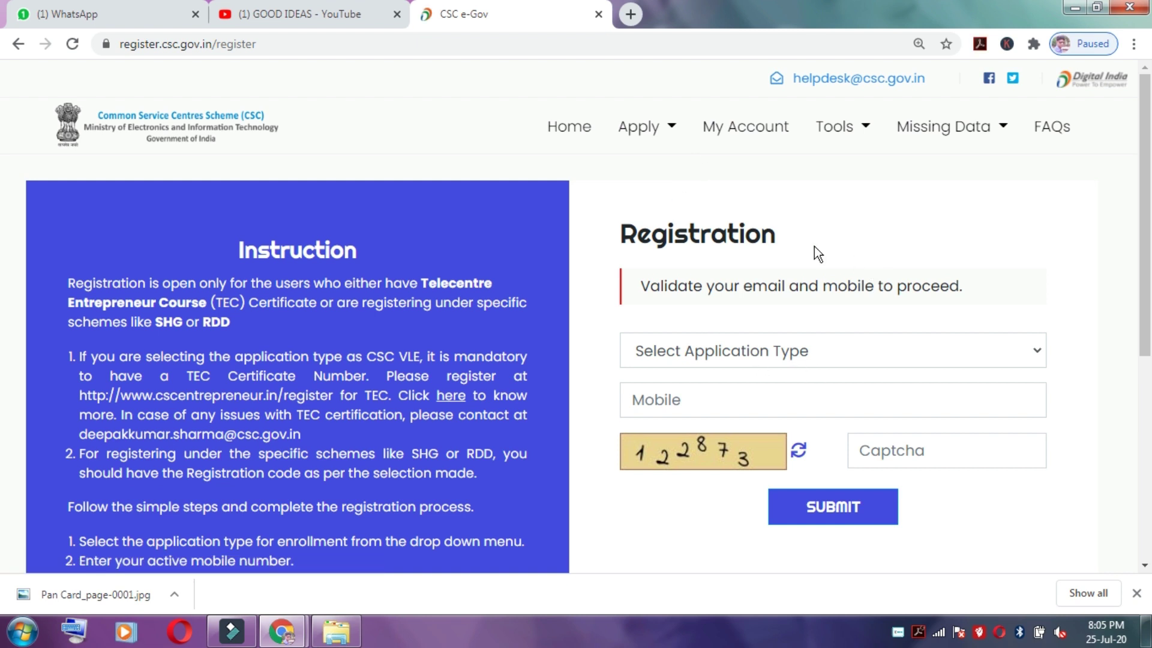
pyautogui.click(945, 351)
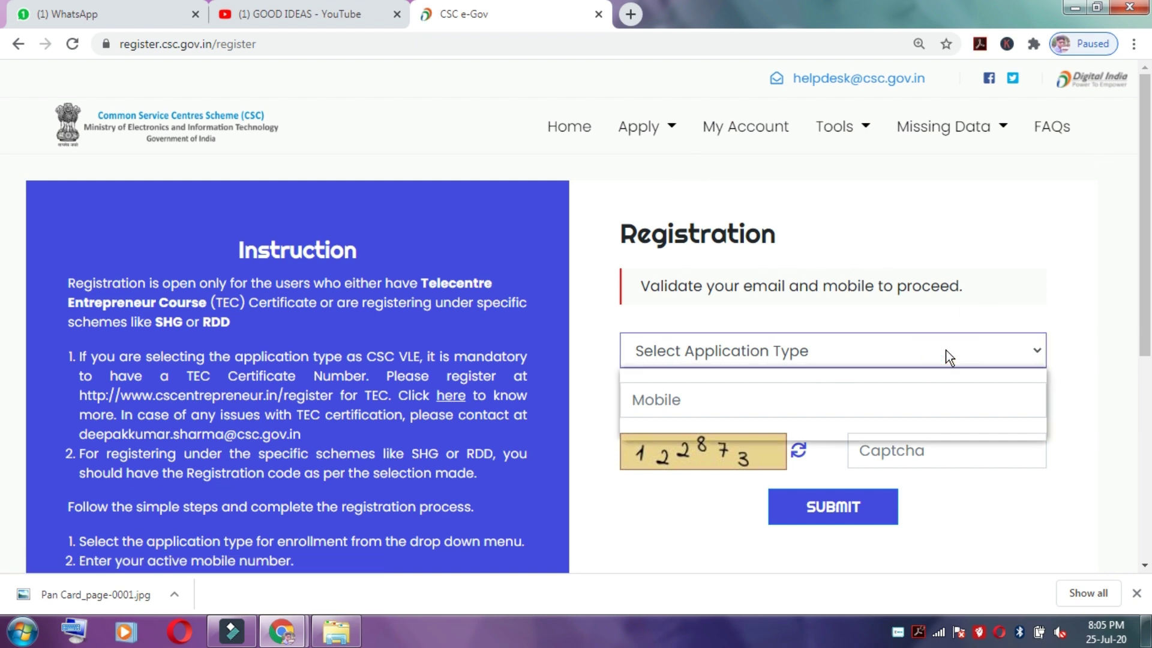
pyautogui.click(701, 378)
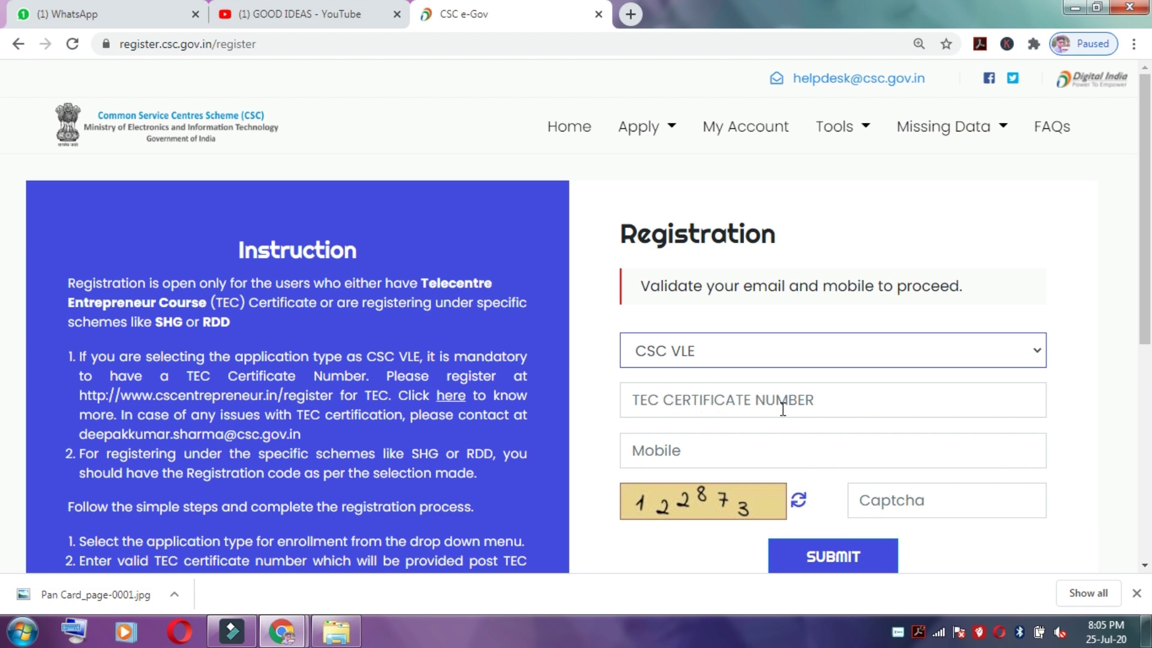
pyautogui.click(706, 400)
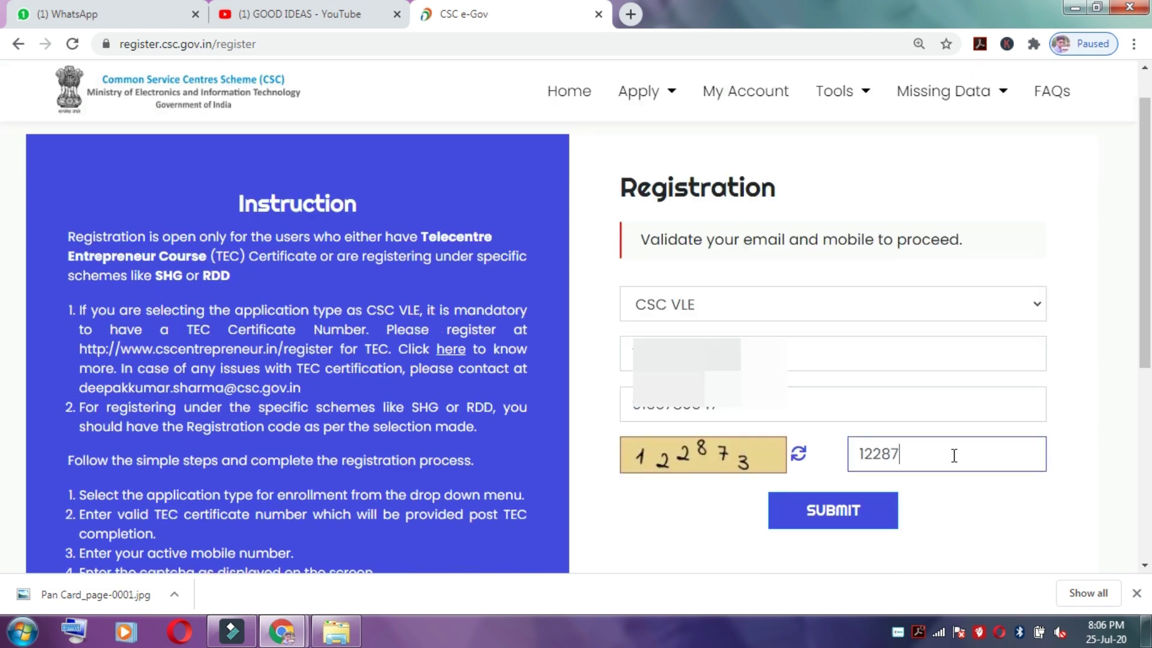
pyautogui.write('3')
pyautogui.click(846, 515)
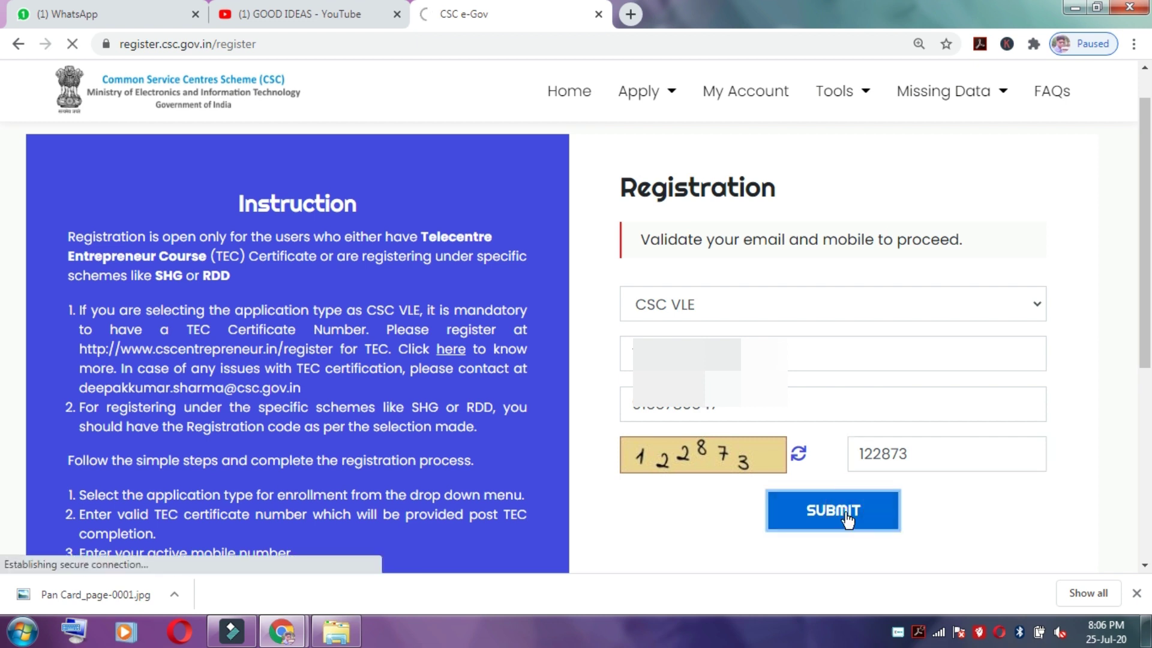
# Step: Enter the Aadhaar/VID with Bihar, JAMUI, Urban, OTP authentication, captcha 235724 and consent, then submit
pyautogui.scroll(-3, 936, 247)
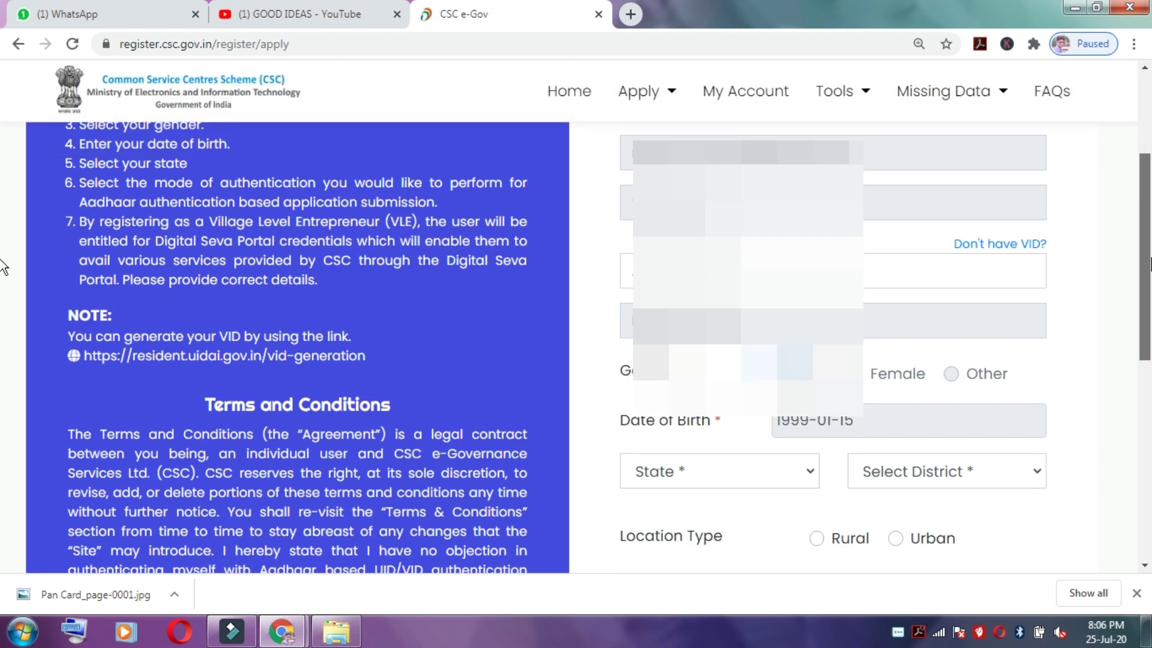
pyautogui.scroll(2, 609, 218)
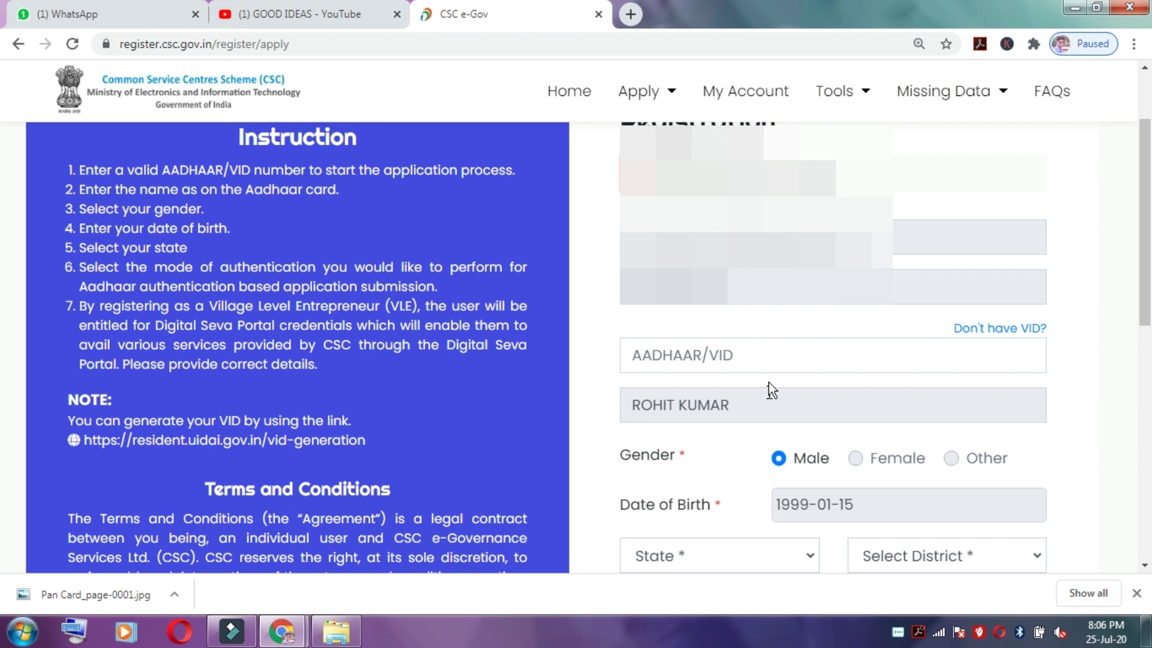
pyautogui.click(741, 356)
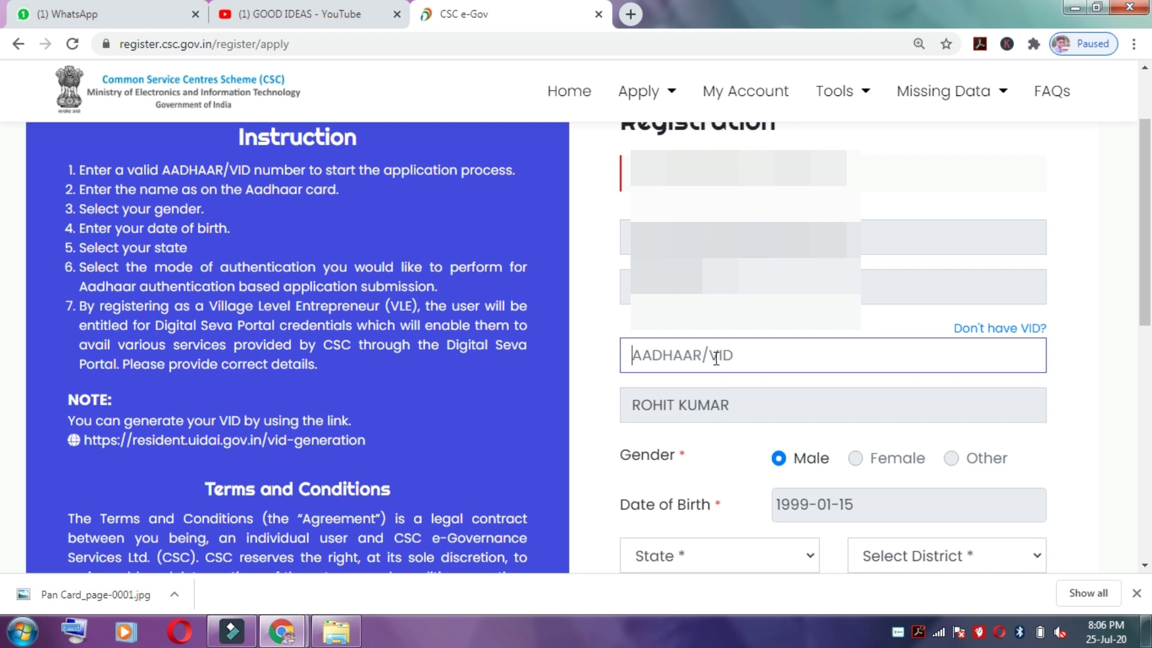
pyautogui.scroll(-2, 716, 358)
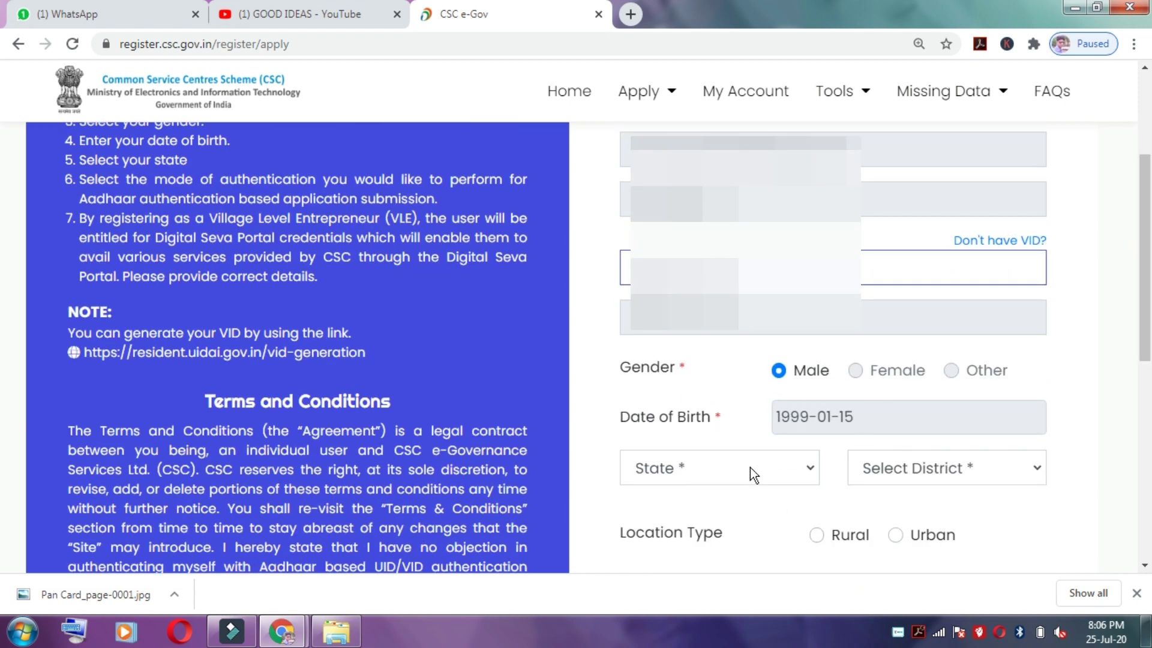
pyautogui.scroll(-2, 1045, 362)
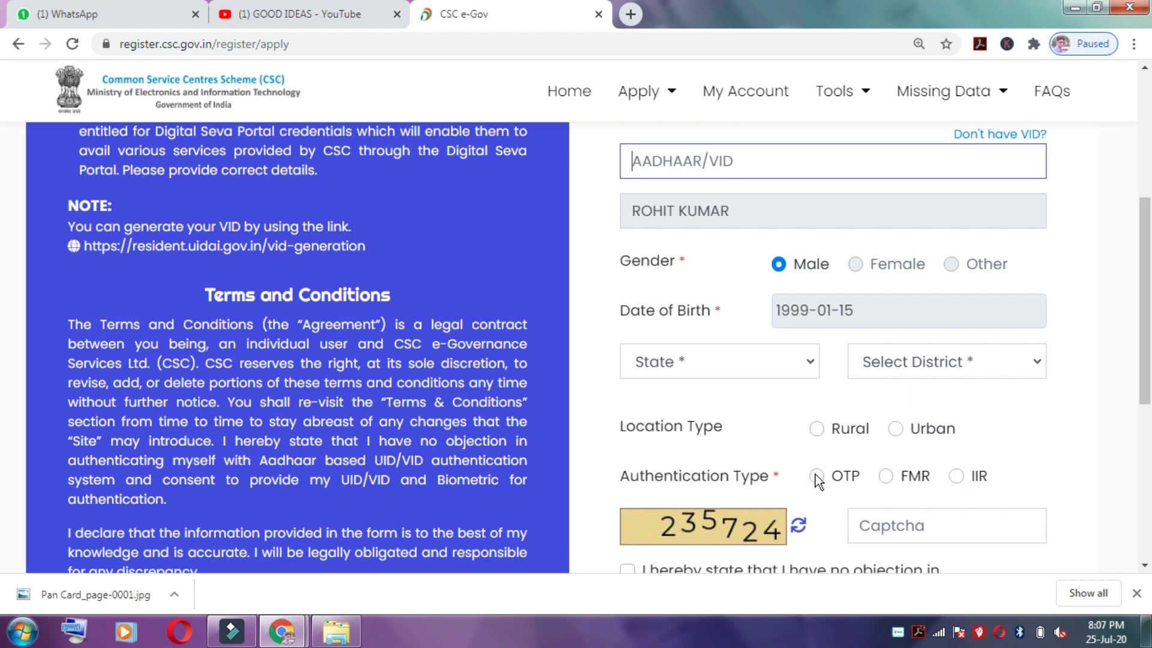
pyautogui.scroll(-2, 702, 470)
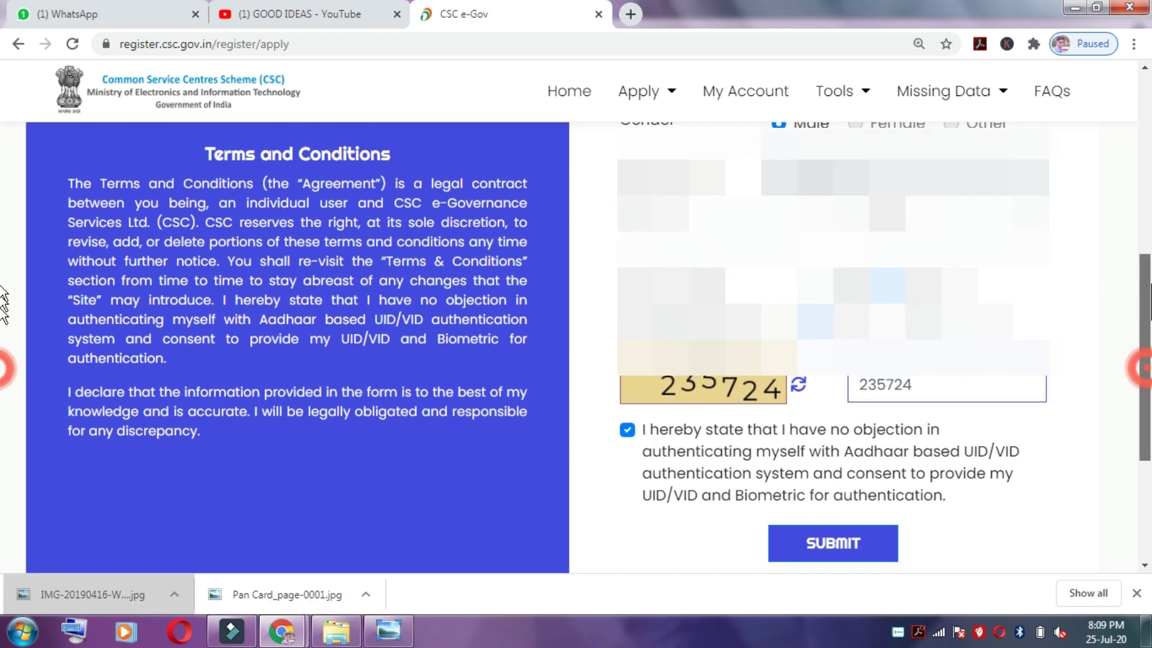
pyautogui.scroll(5, 1139, 357)
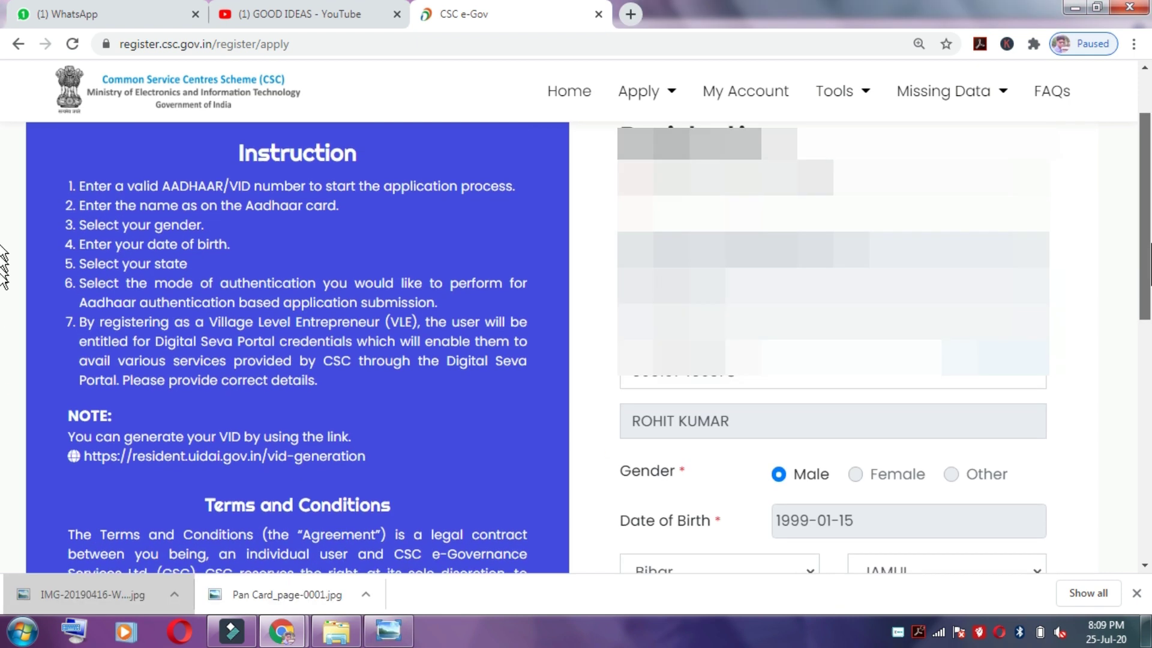
pyautogui.scroll(-5, 576, 342)
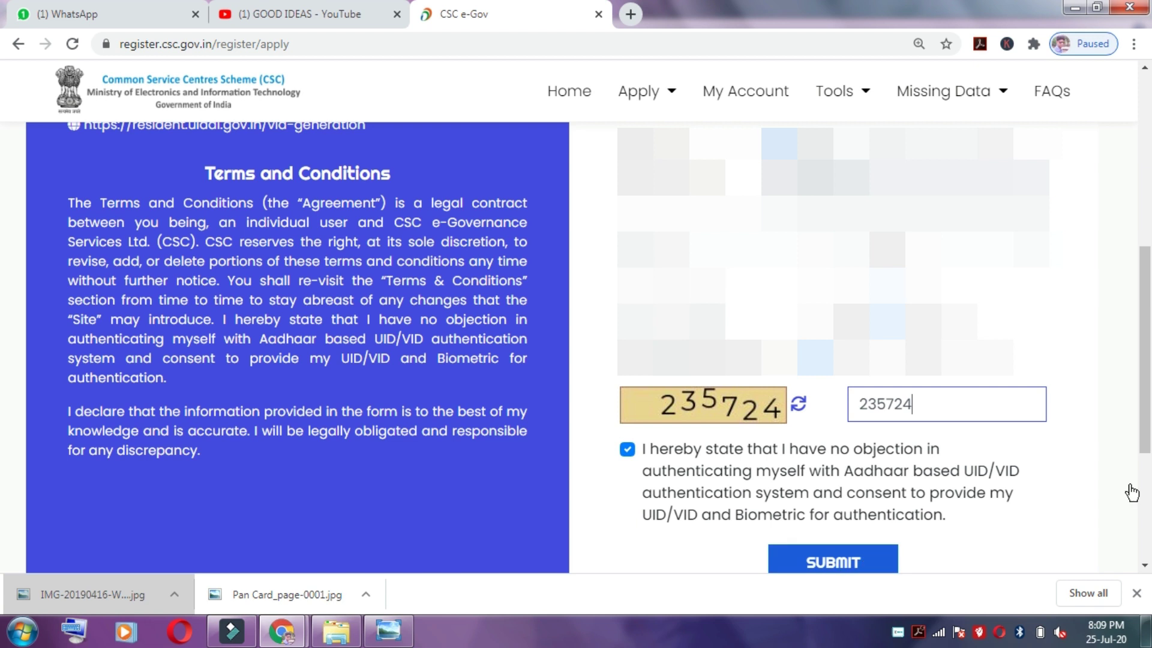
pyautogui.scroll(-3, 1049, 489)
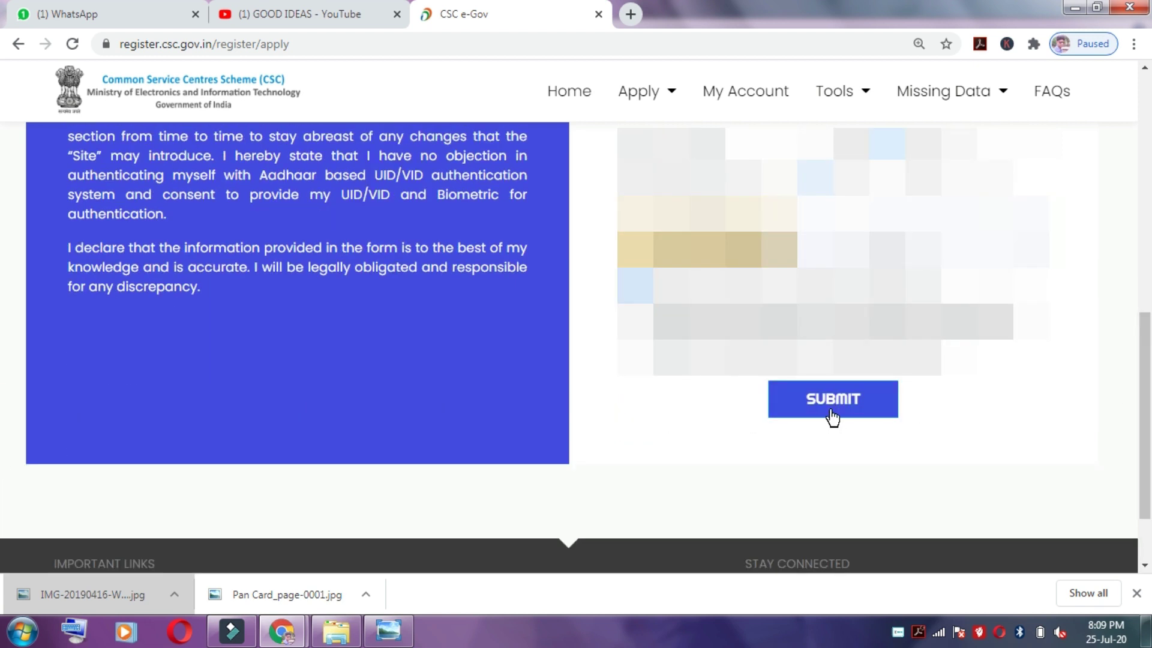
pyautogui.click(832, 414)
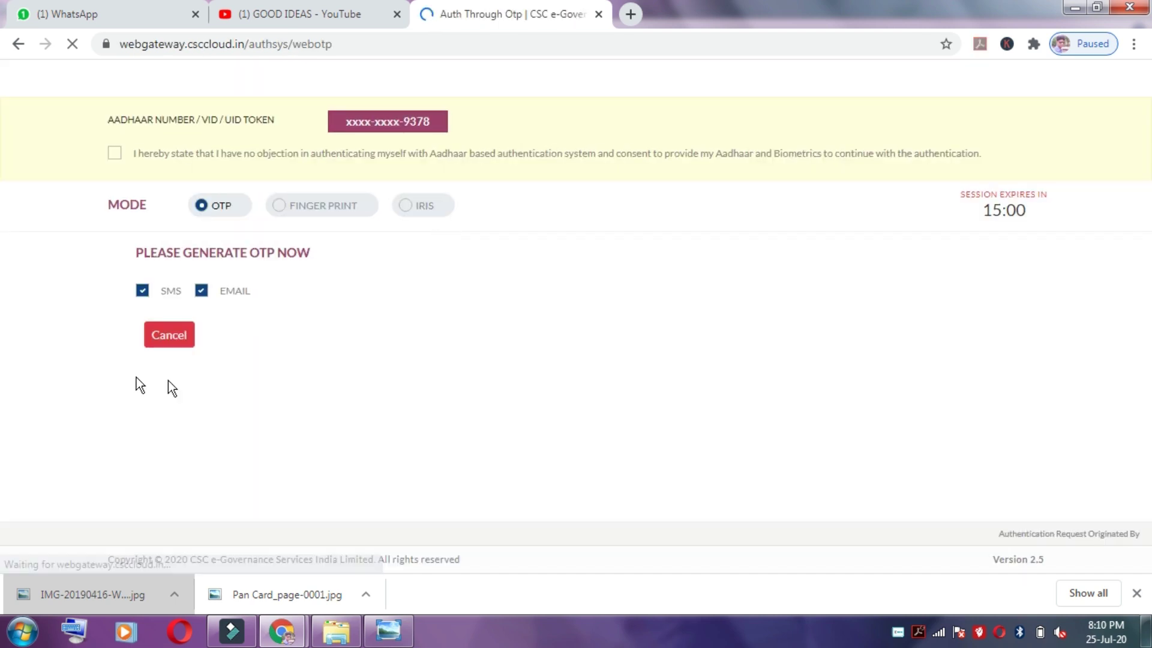
# Step: Give consent, generate an OTP and validate the received code to verify the Aadhaar details
pyautogui.click(114, 186)
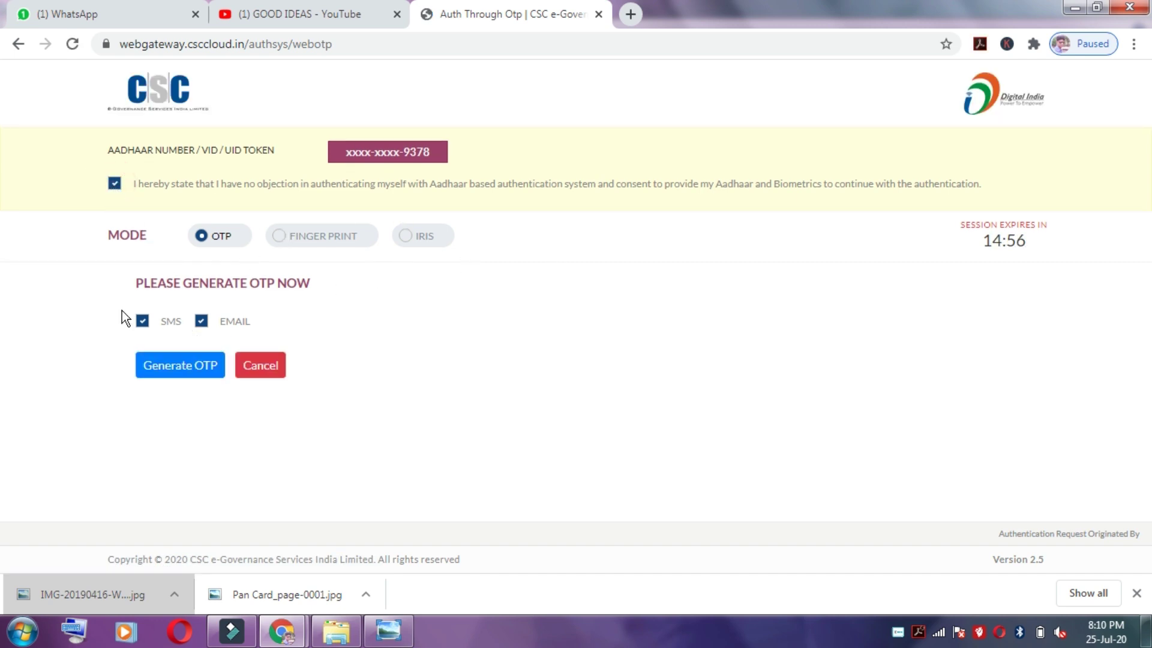
pyautogui.click(164, 365)
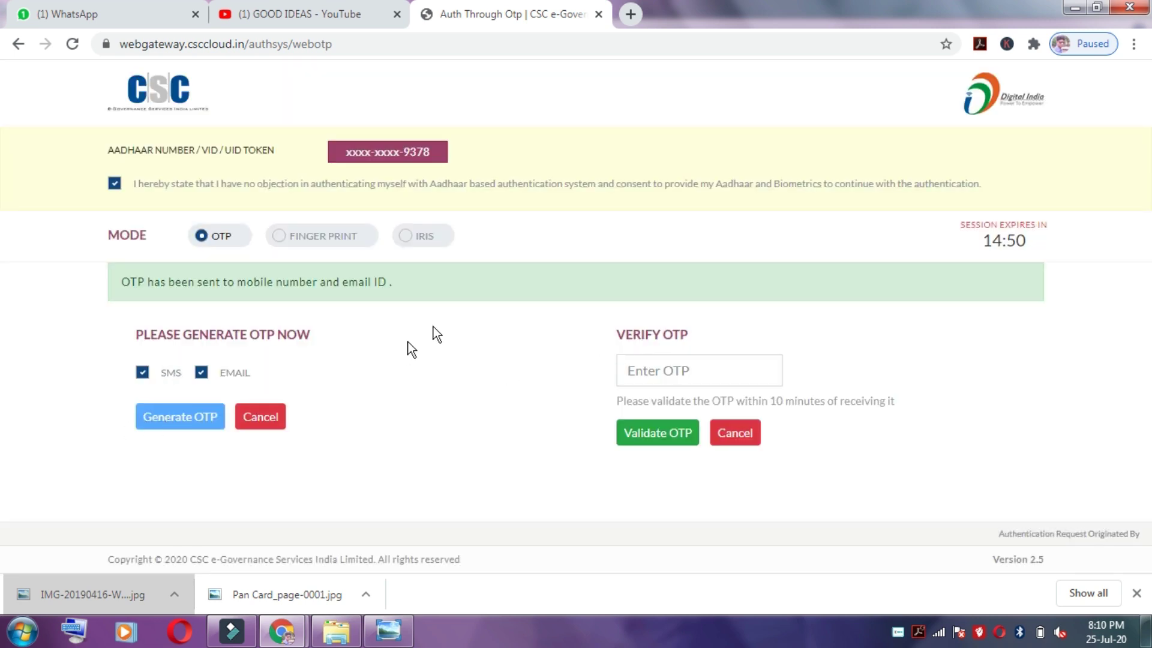
pyautogui.click(662, 374)
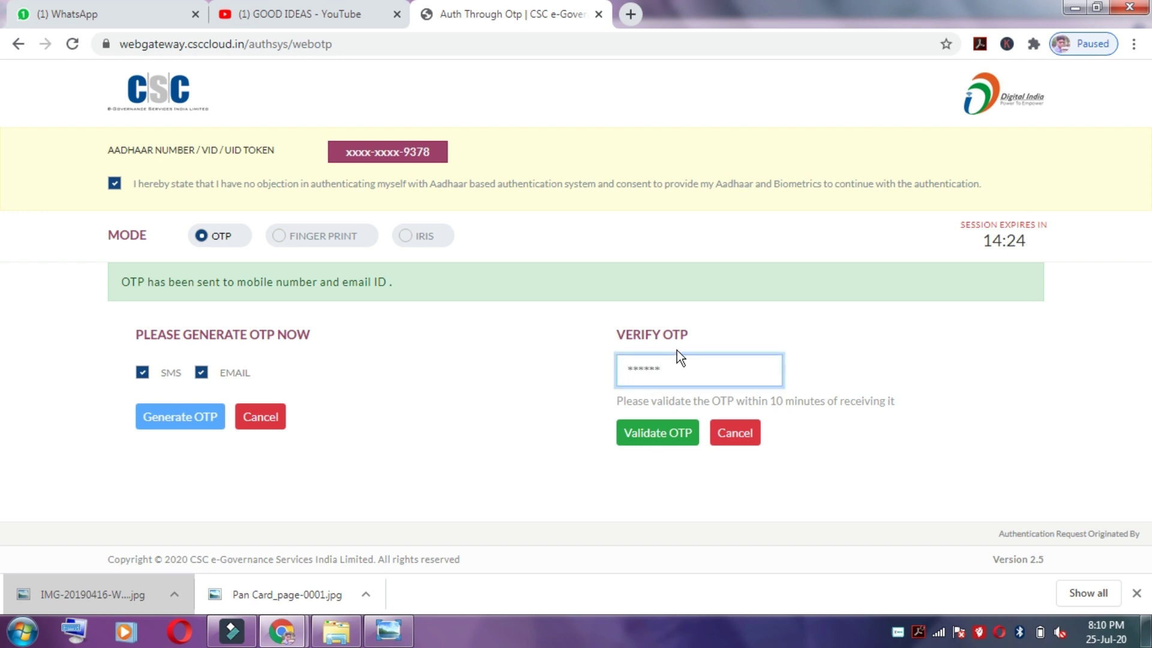
pyautogui.click(640, 433)
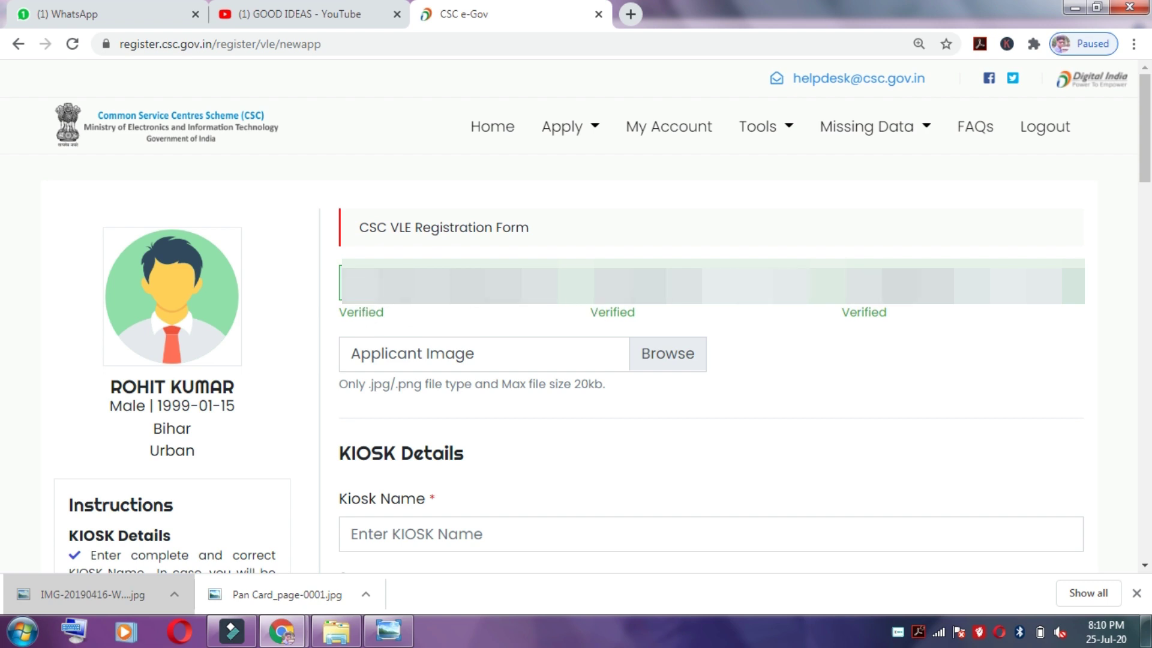
pyautogui.scroll(-3, 1137, 178)
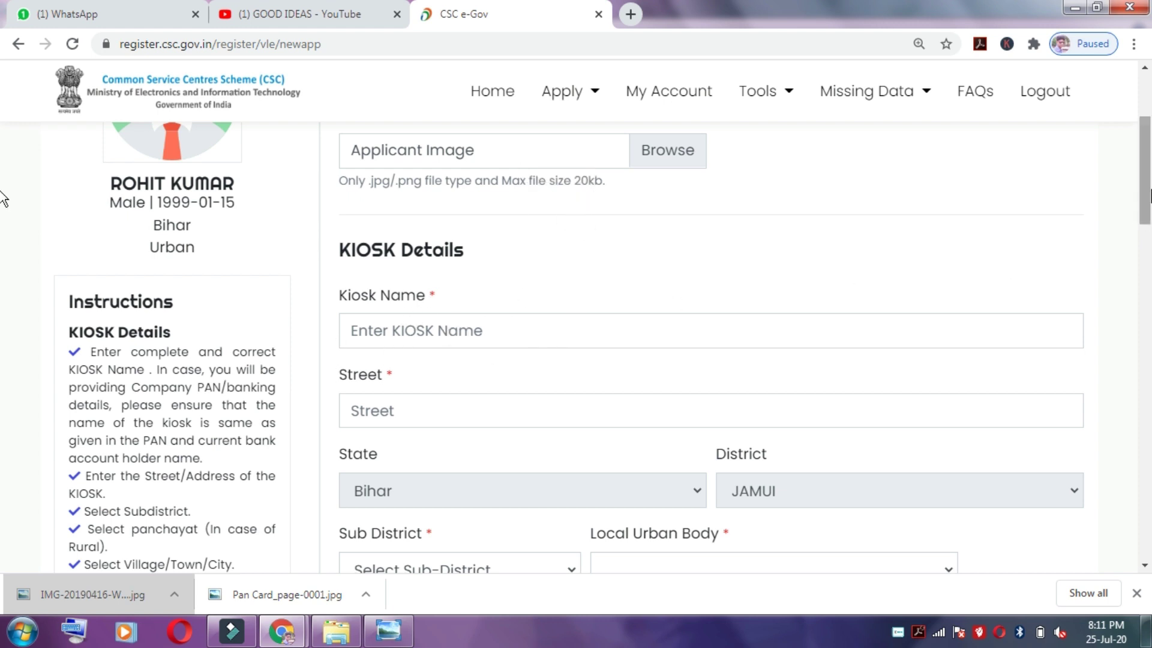
pyautogui.scroll(-1, 2, 198)
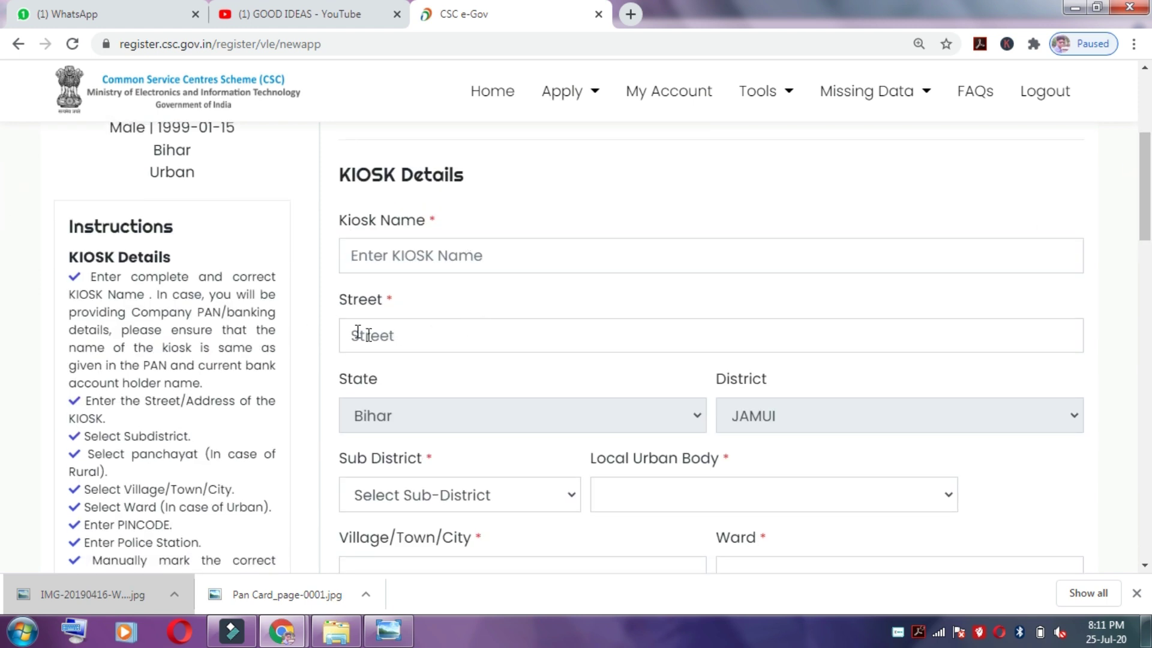
pyautogui.scroll(-2, 3, 233)
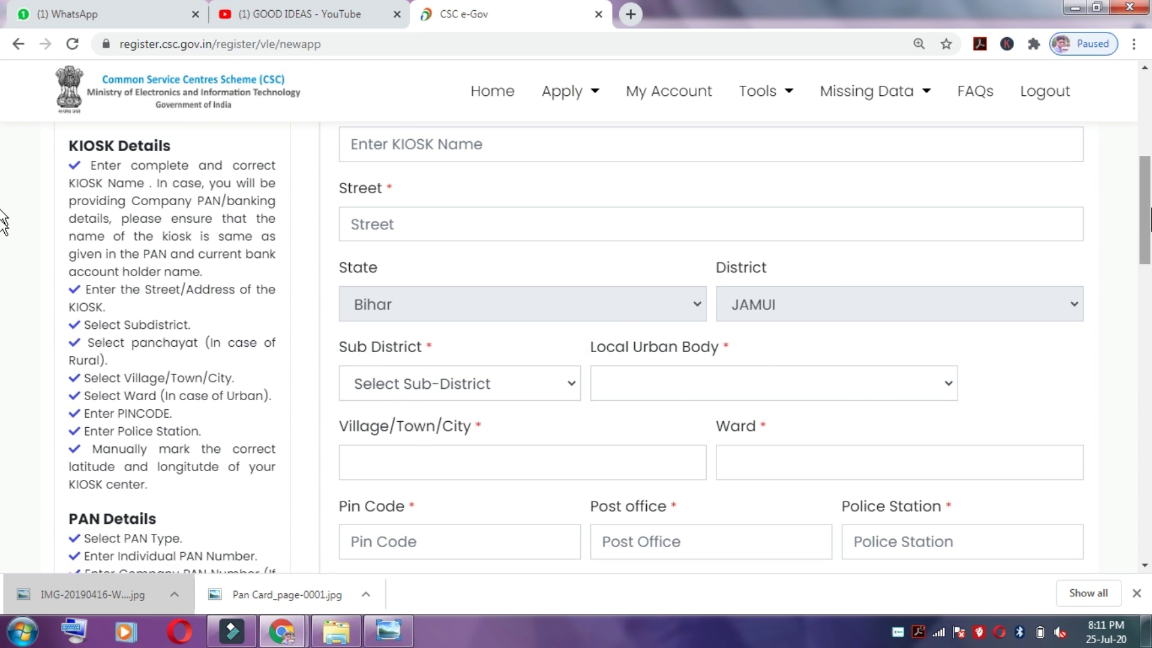
pyautogui.scroll(-4, 6, 219)
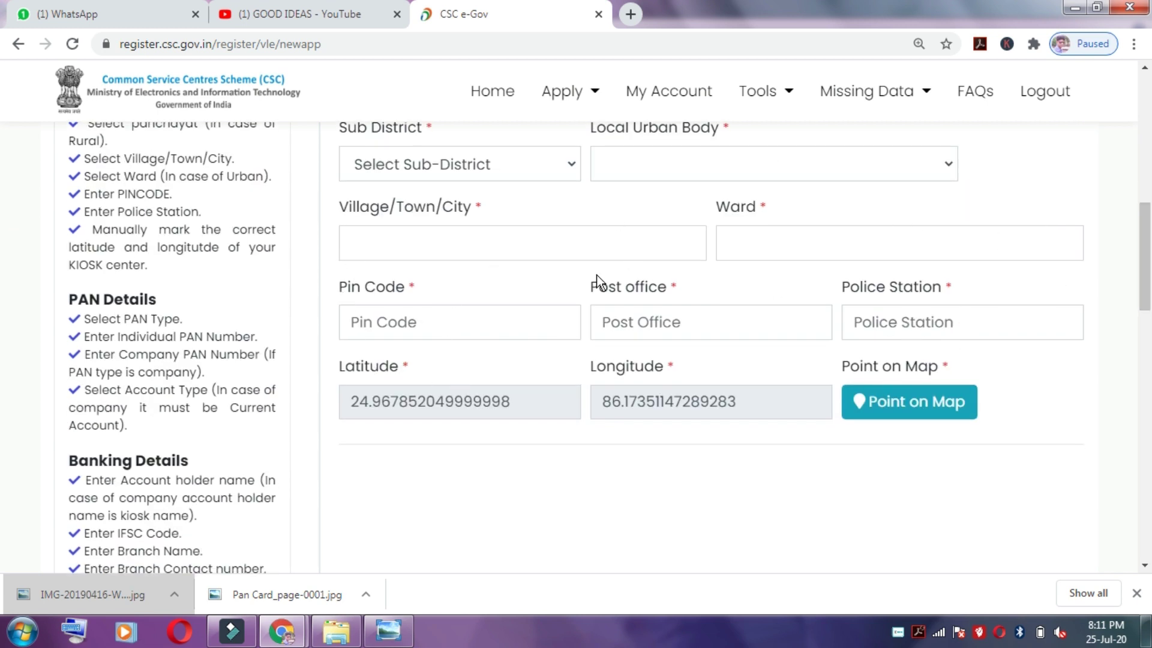
pyautogui.scroll(-10, 3, 240)
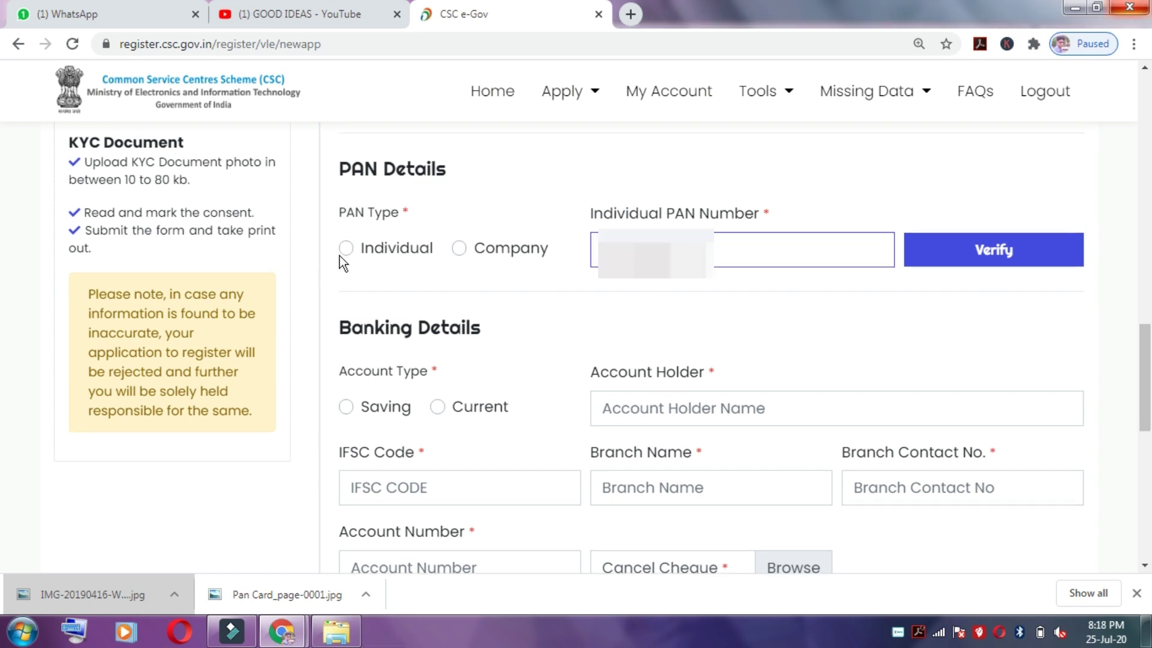
# Step: Choose Individual as the PAN type and verify the PAN, getting a 100% name match
pyautogui.click(346, 247)
pyautogui.click(990, 251)
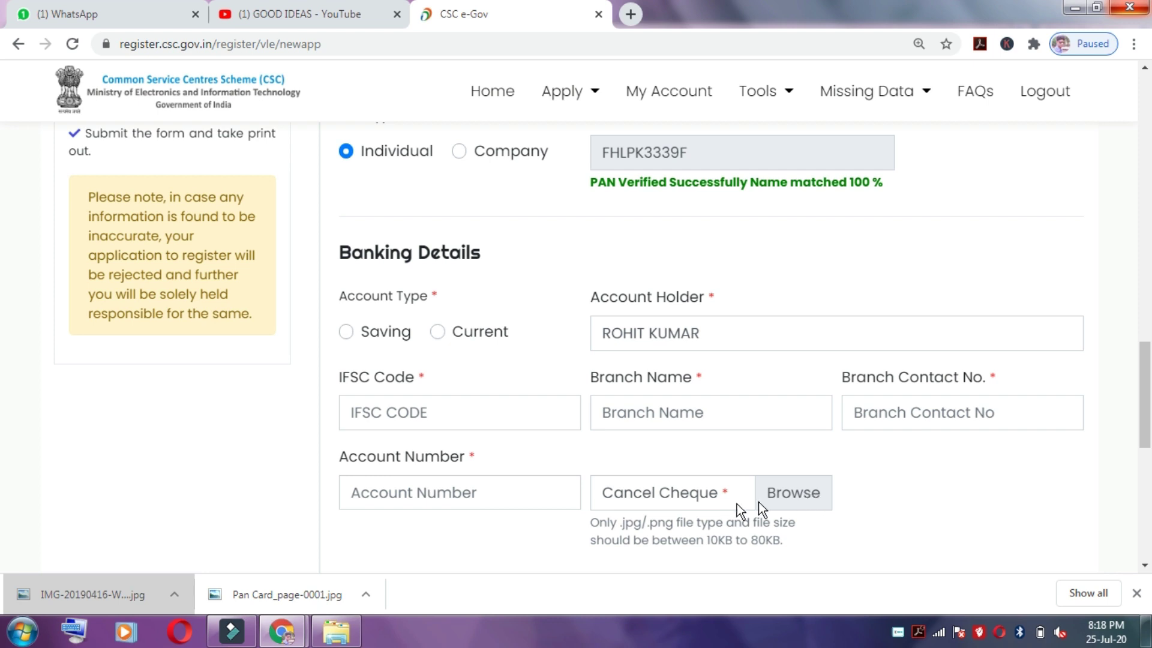
pyautogui.scroll(-3, 2, 384)
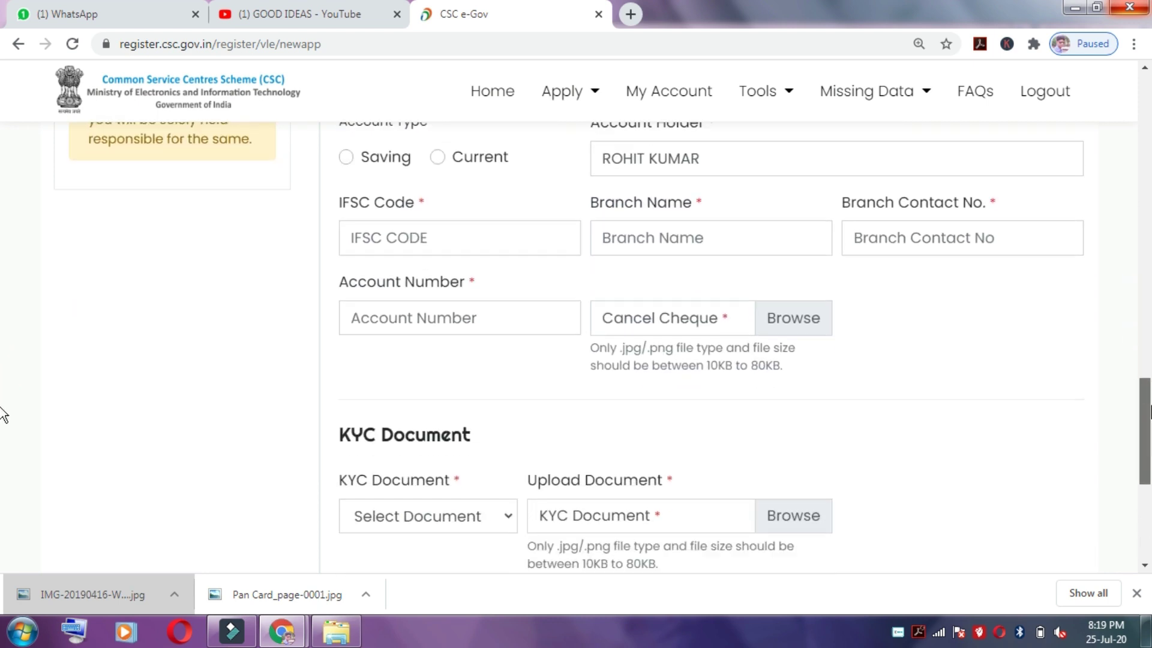
pyautogui.scroll(1, 2, 408)
pyautogui.scroll(-3, 2, 432)
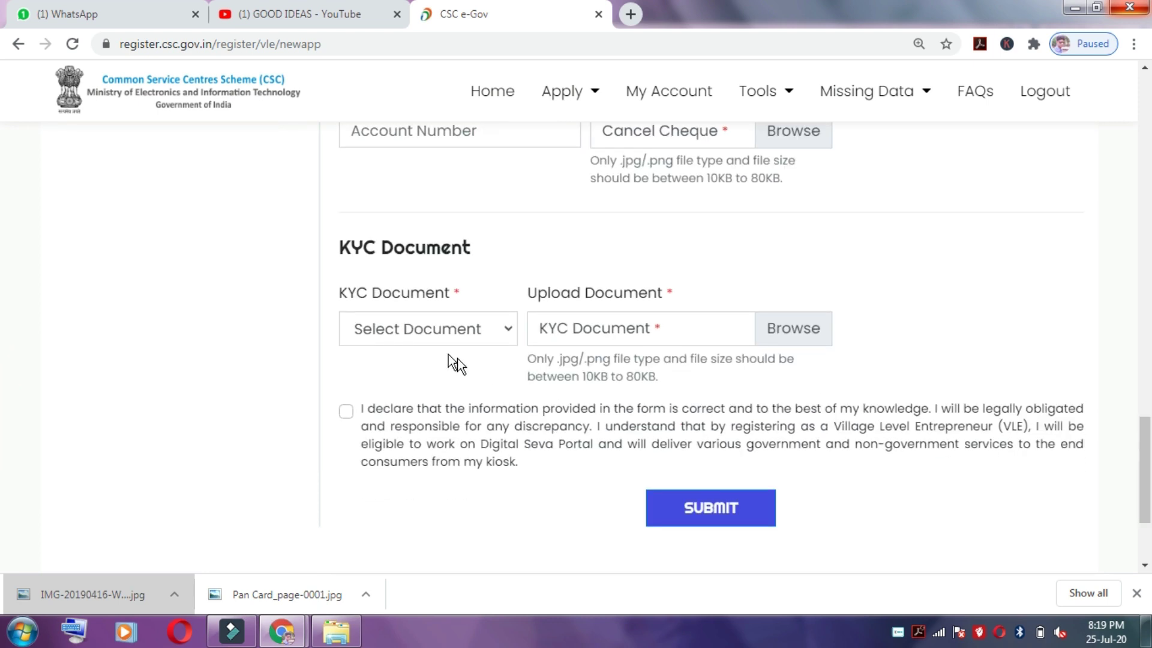
# Step: Look through the KYC document types without choosing one and accept the declaration
pyautogui.click(495, 329)
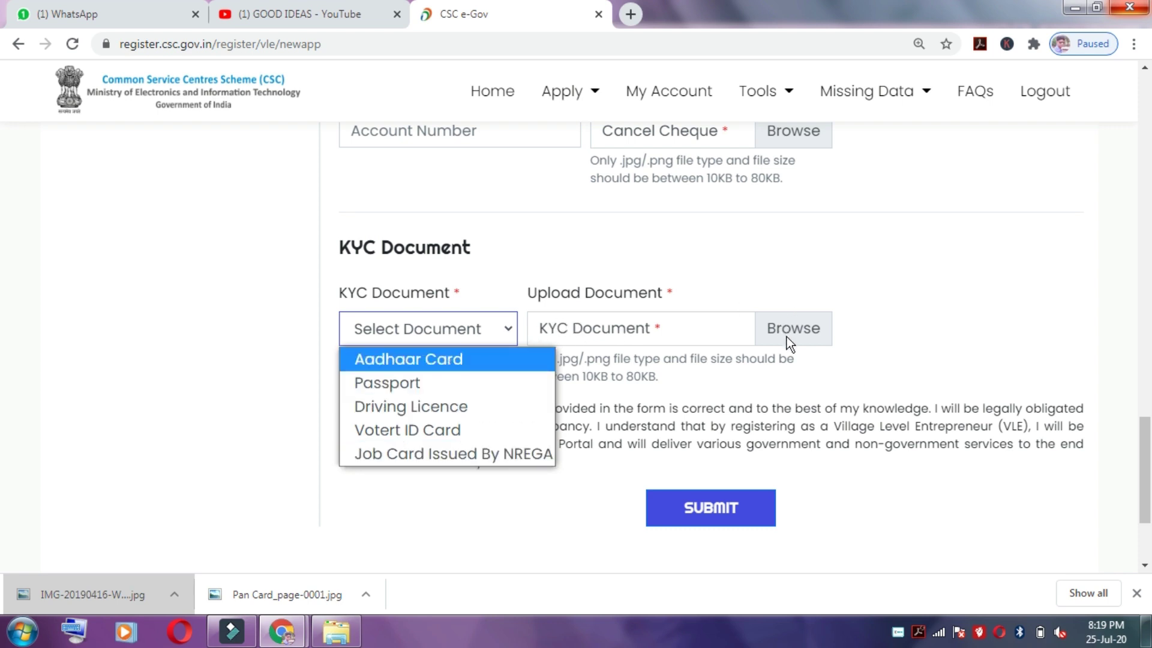
pyautogui.click(685, 374)
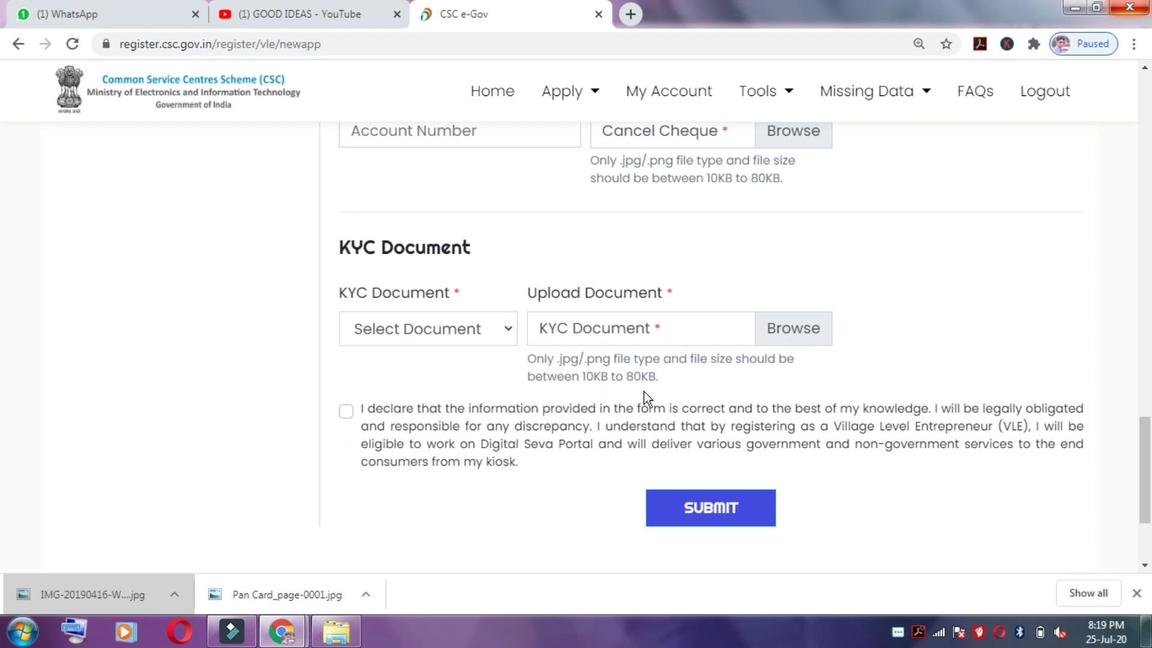
pyautogui.click(345, 411)
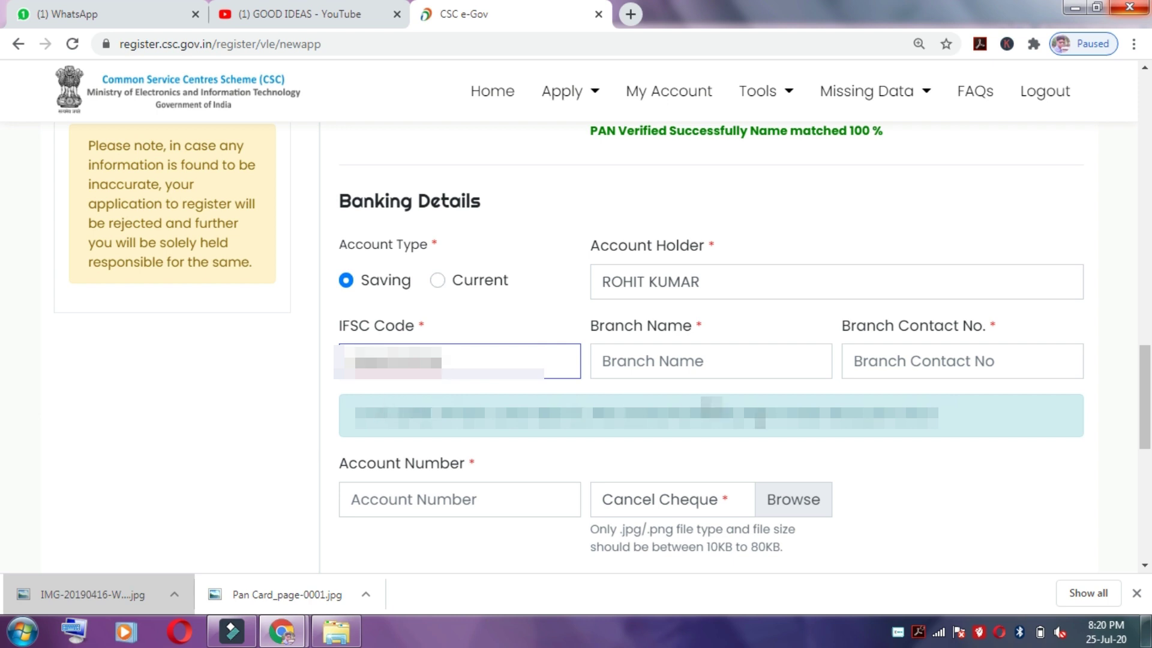
# Step: Let the branch name fill in, then enter the branch contact number and bank account number
pyautogui.click(647, 356)
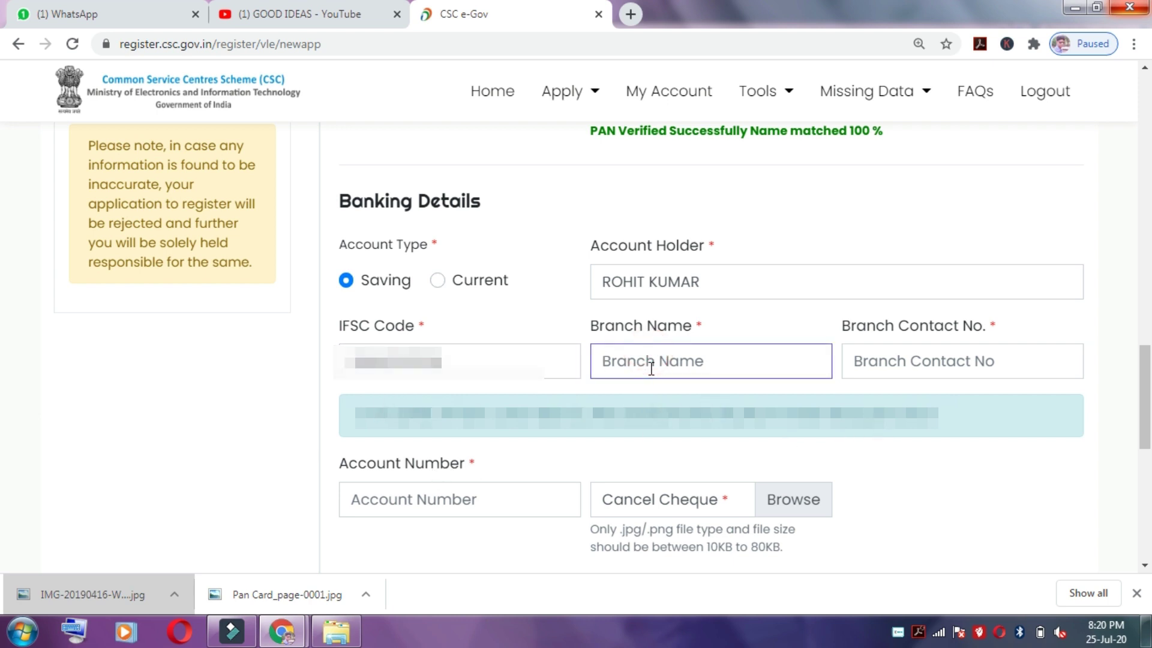
pyautogui.click(910, 360)
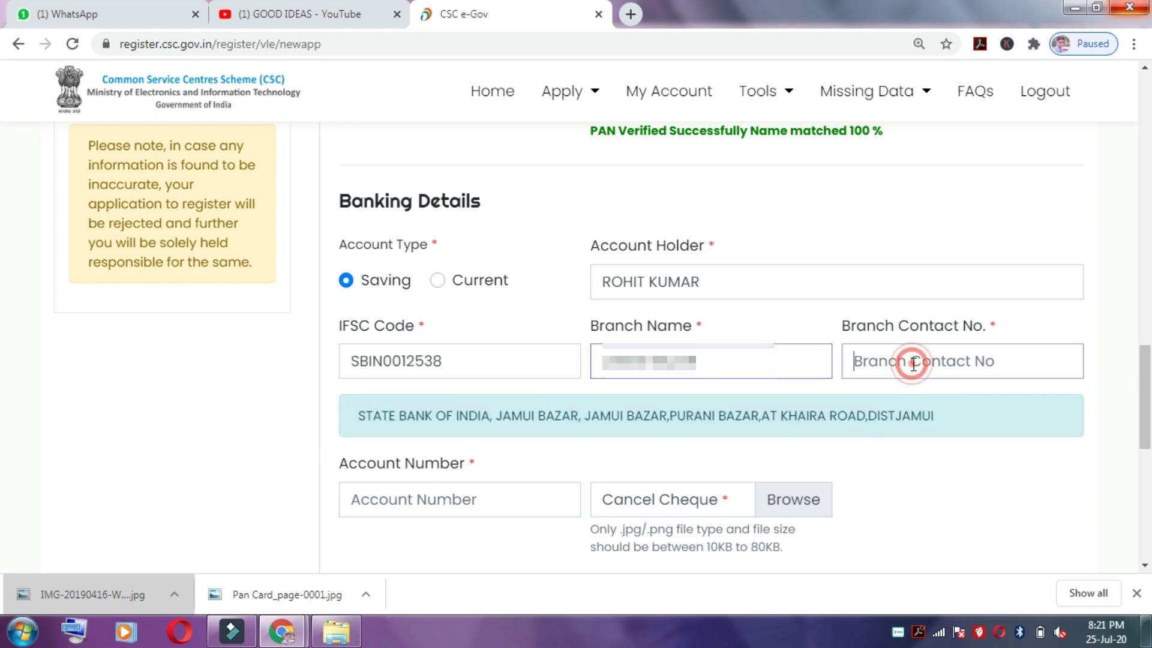
pyautogui.scroll(-3, 3, 400)
pyautogui.click(364, 300)
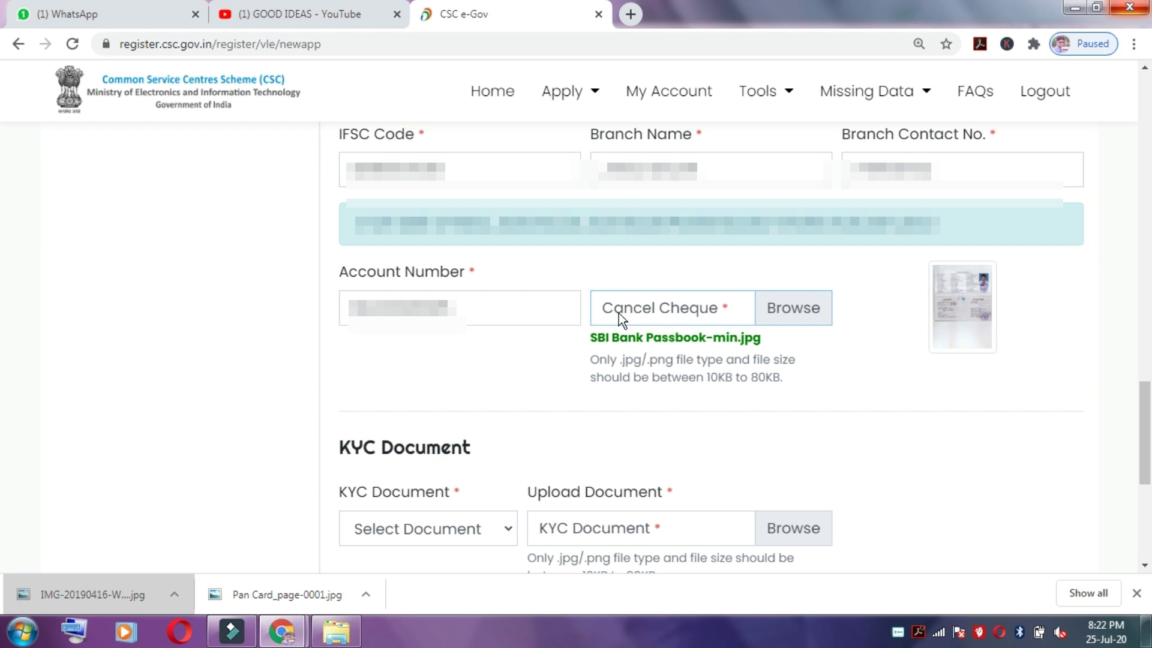
pyautogui.scroll(-4, 3, 456)
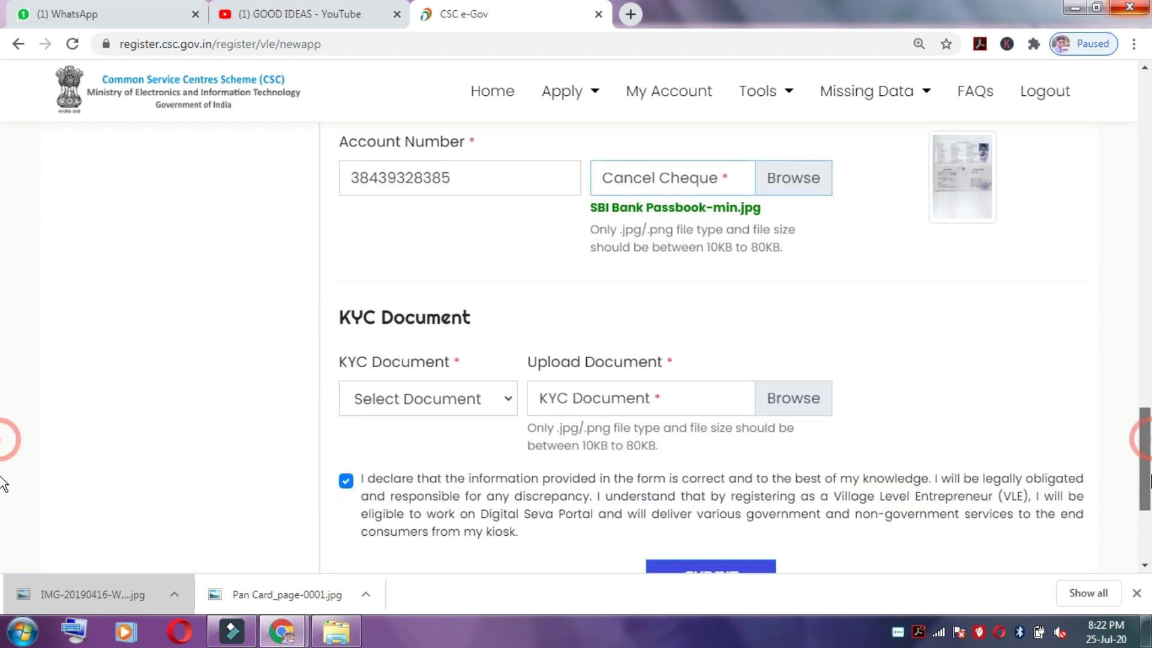
# Step: Choose Aadhaar Card as the KYC document, re-tick the declaration and submit the registration
pyautogui.click(437, 266)
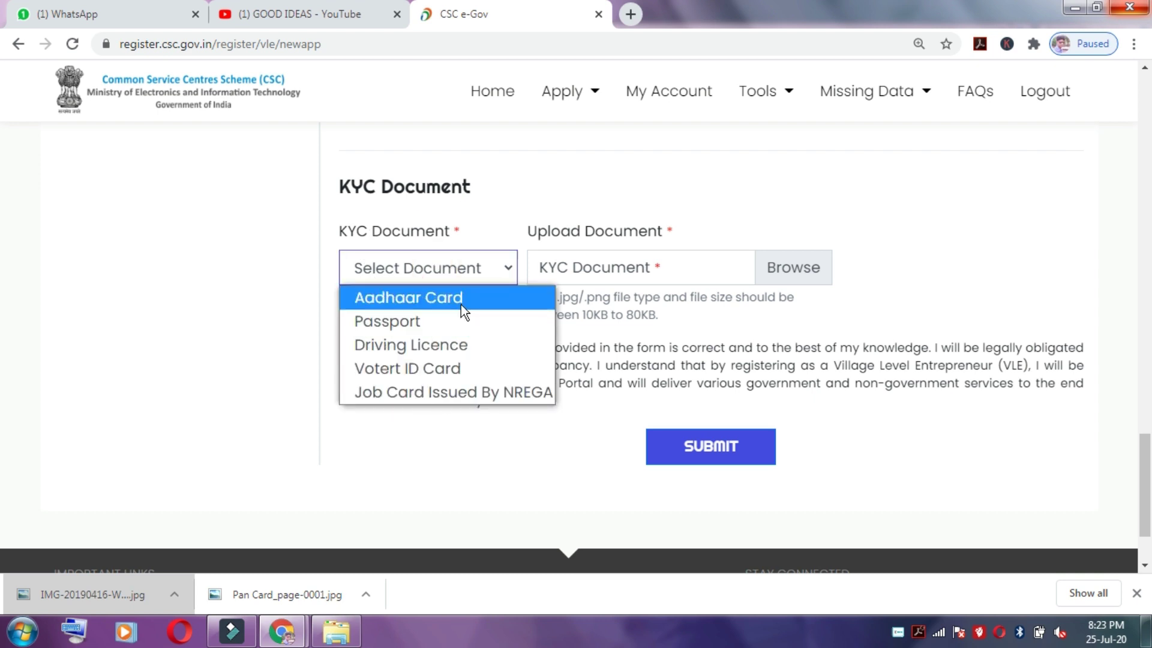
pyautogui.click(465, 300)
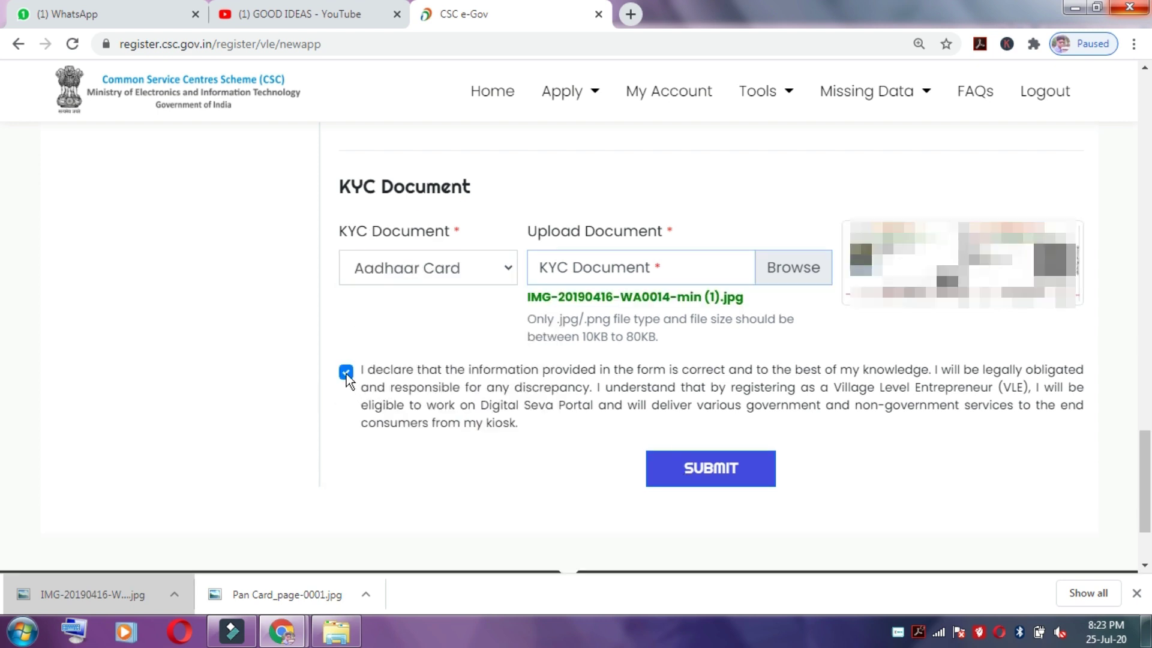
pyautogui.click(346, 372)
pyautogui.click(346, 372)
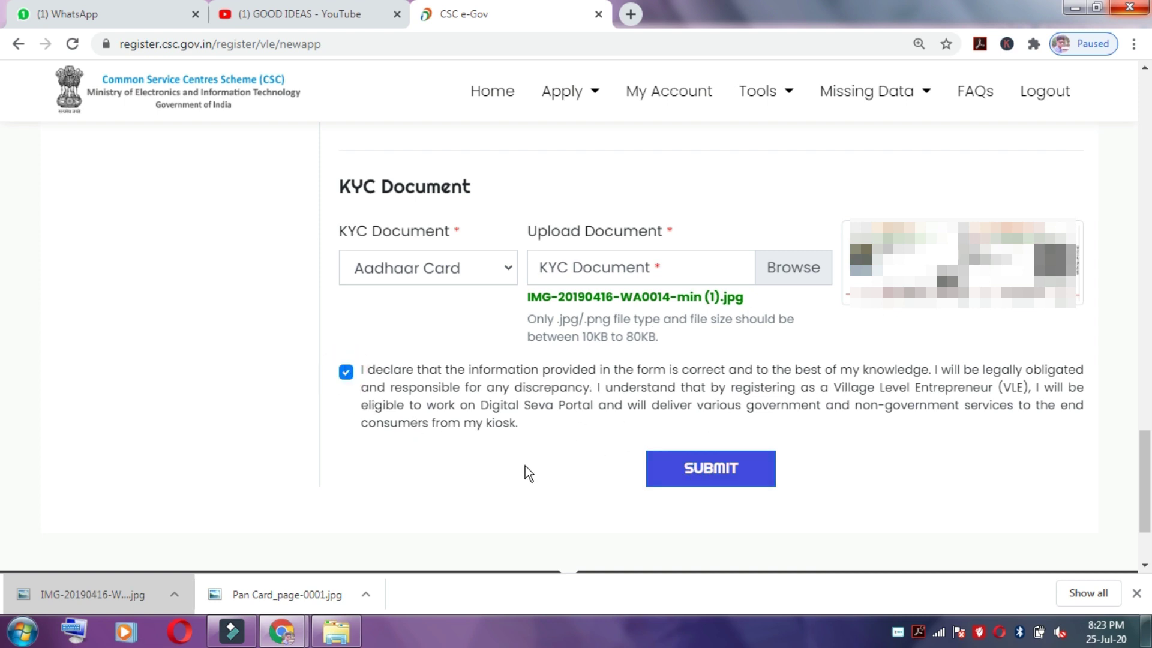
pyautogui.click(724, 469)
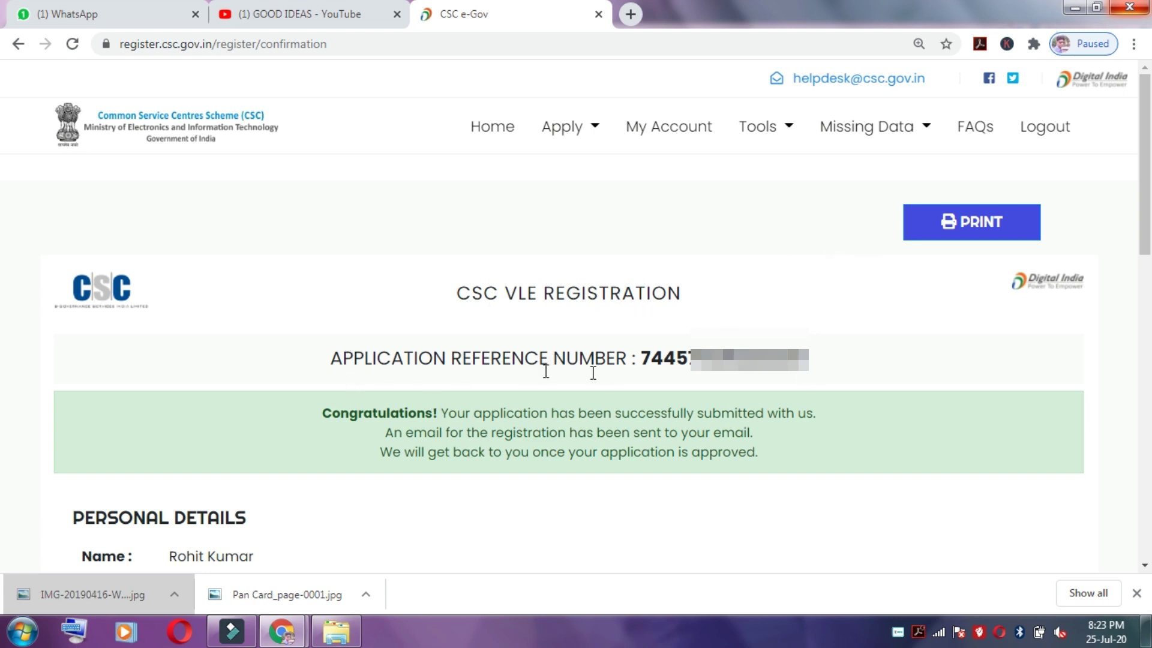
# Step: Select and copy the application reference number from the confirmation page
pyautogui.moveTo(640, 357); pyautogui.dragTo(883, 333)
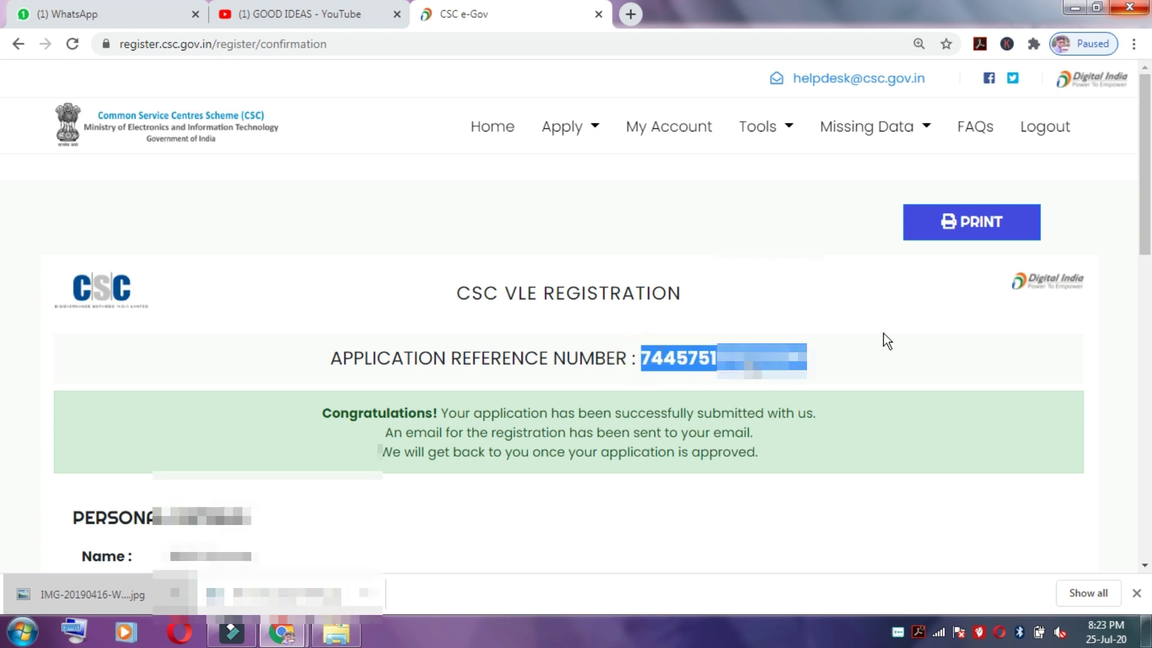
pyautogui.scroll(-2, 576, 300)
pyautogui.moveTo(607, 172)
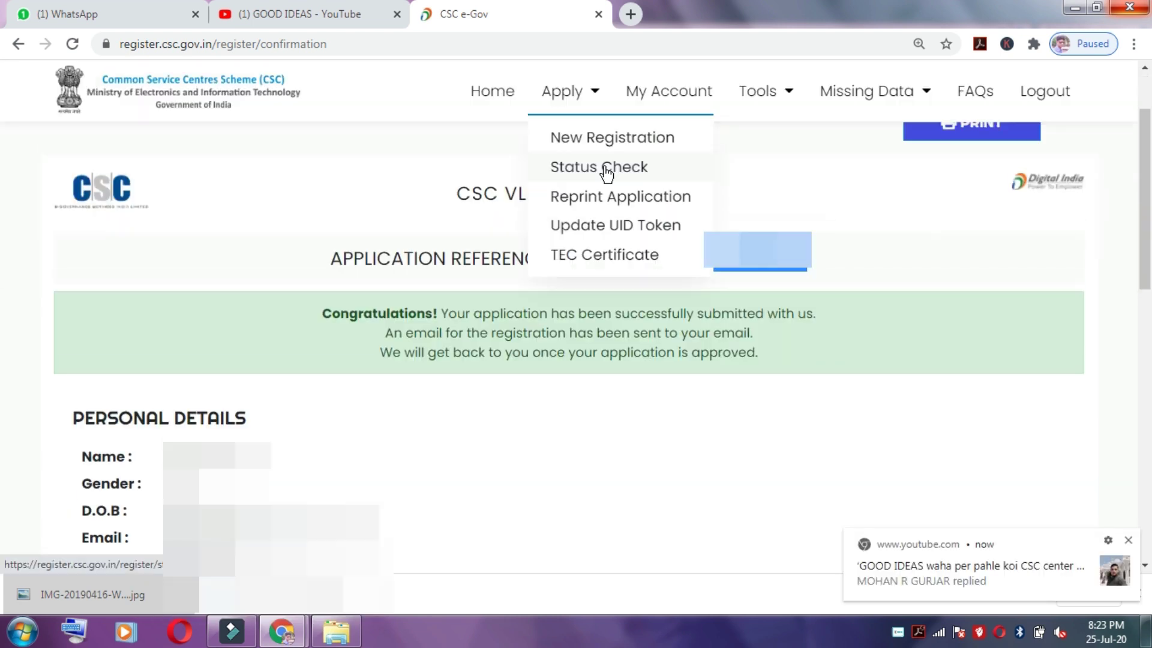
pyautogui.click(836, 158)
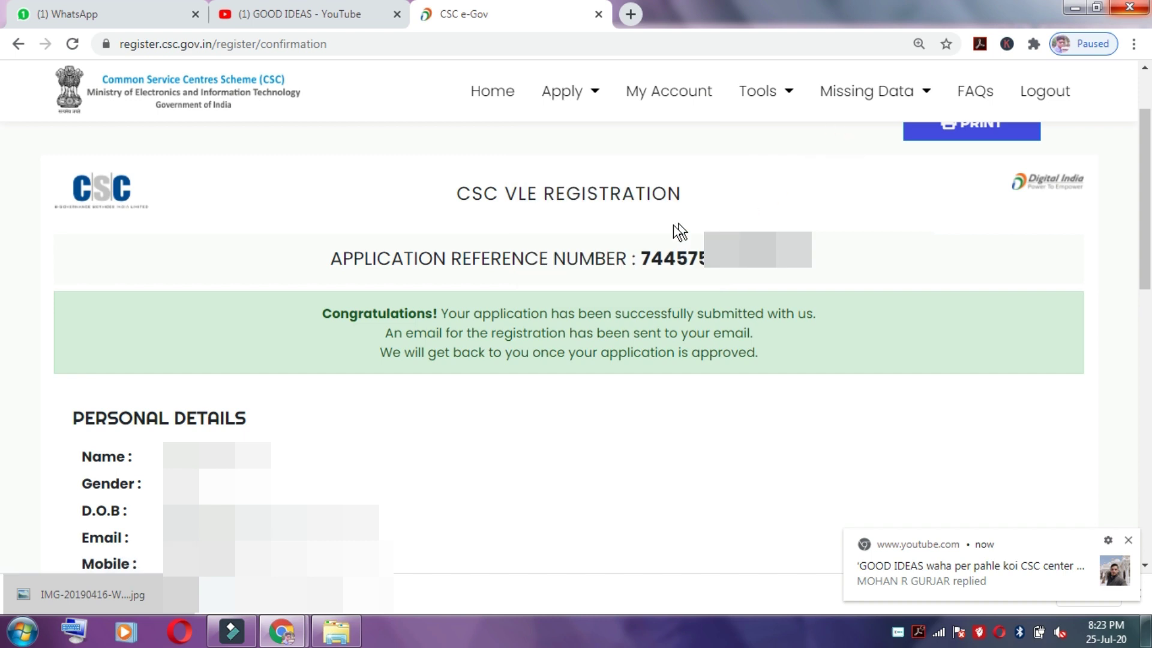
pyautogui.moveTo(642, 256); pyautogui.dragTo(827, 268)
pyautogui.rightClick(763, 246)
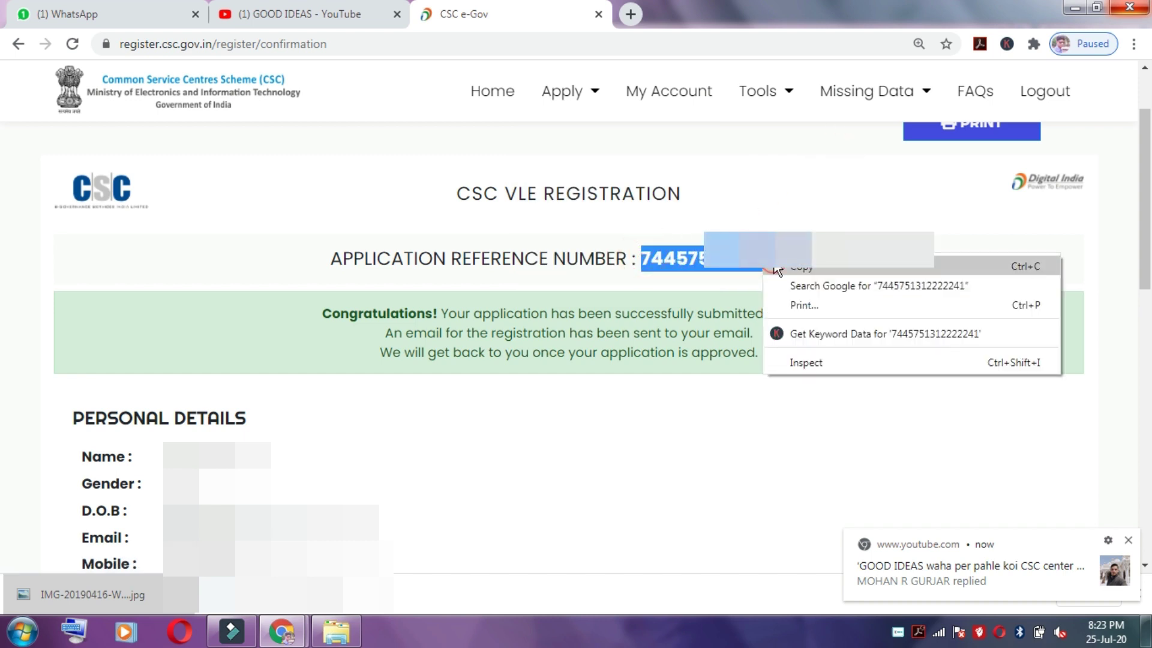
pyautogui.click(788, 262)
# Step: Open the Apply menu's Status Check page in a new tab
pyautogui.click(568, 91)
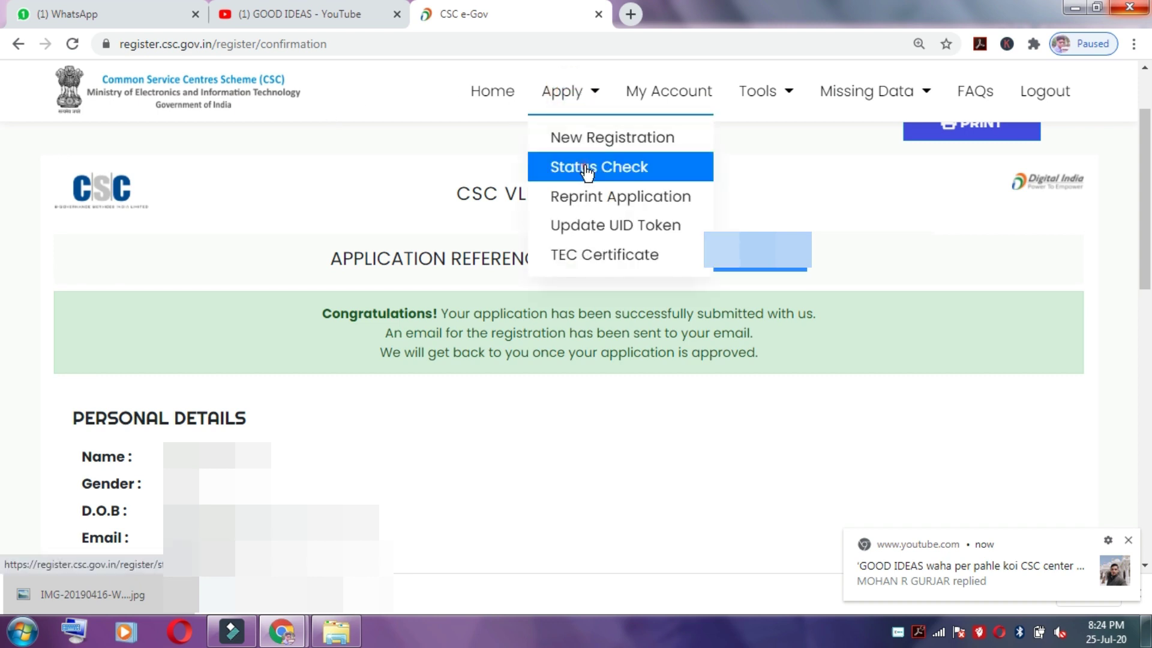
pyautogui.rightClick(586, 169)
pyautogui.click(615, 178)
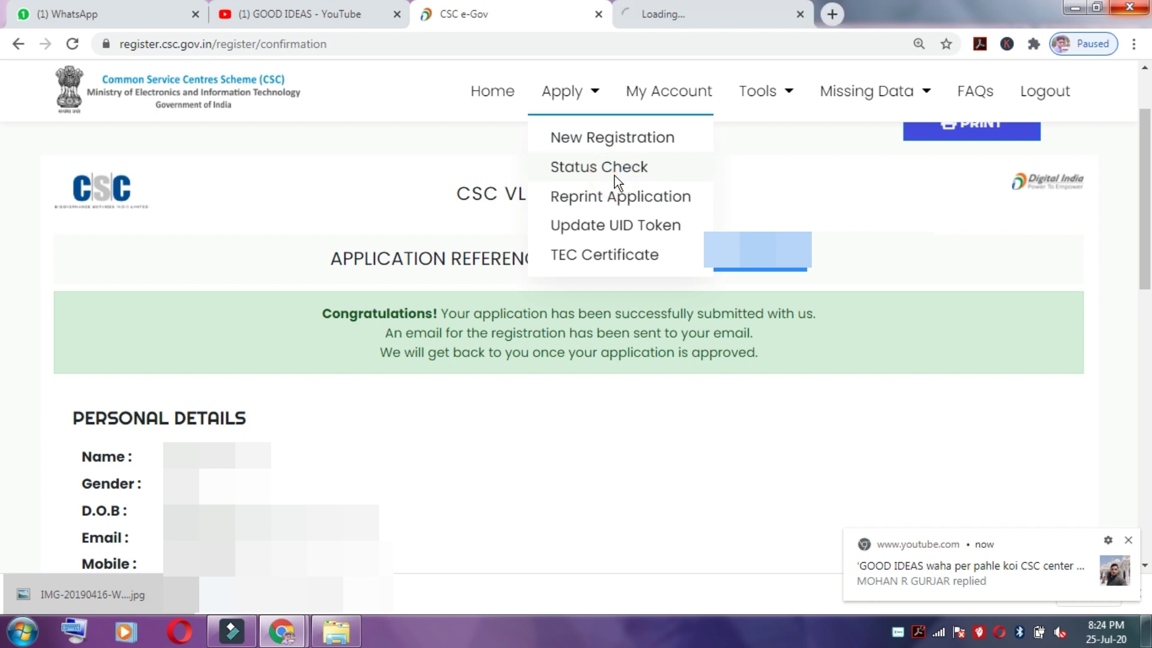
# Step: Paste the reference number, enter captcha 143204 and submit to see the application under review
pyautogui.click(663, 18)
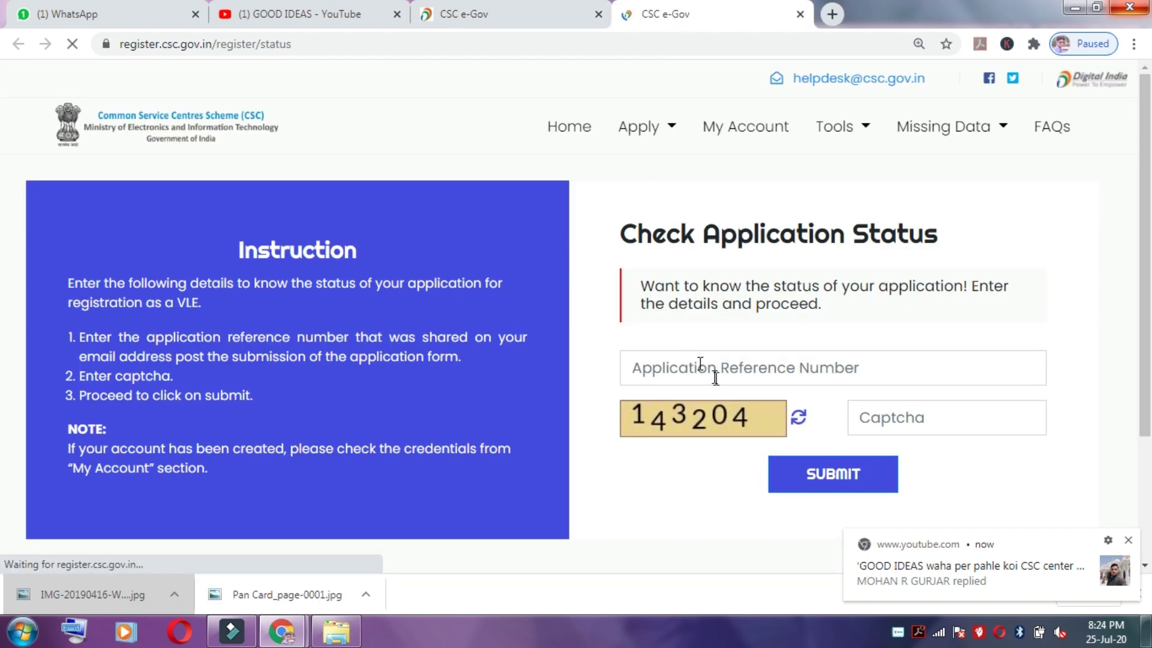
pyautogui.rightClick(688, 371)
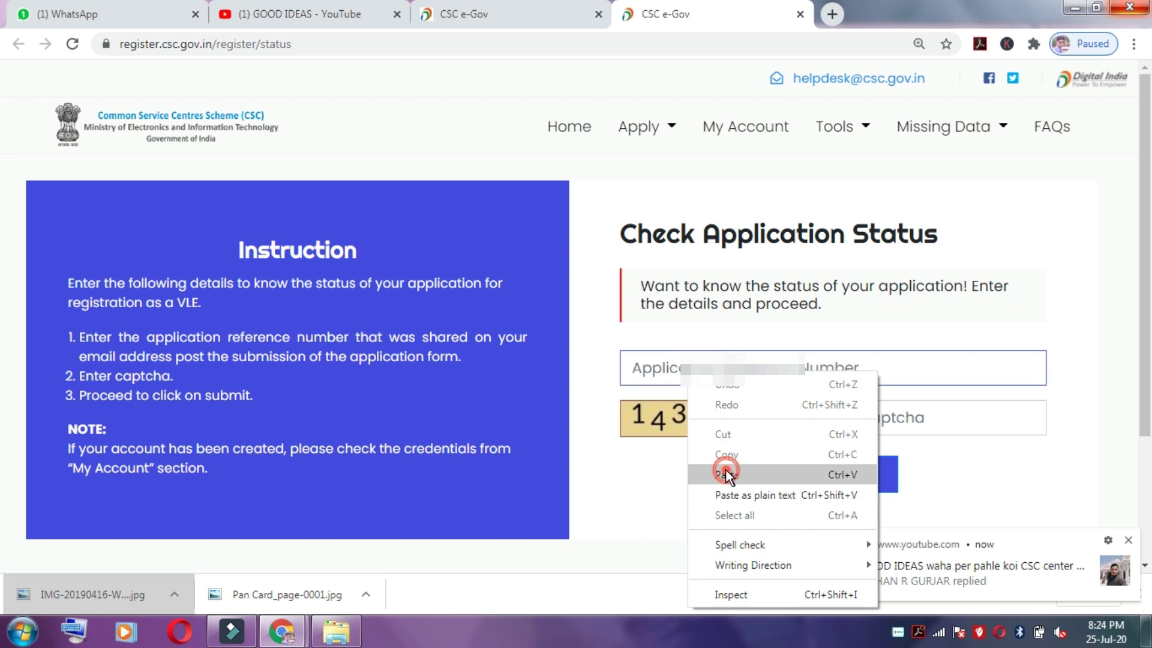
pyautogui.click(725, 471)
pyautogui.click(910, 418)
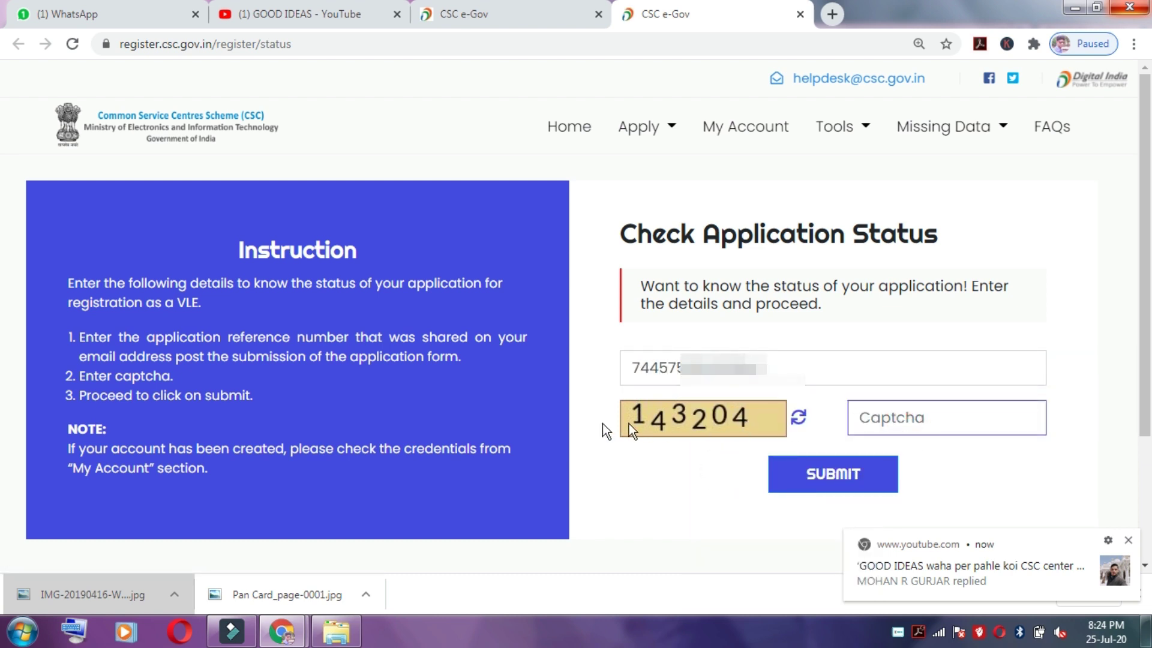
pyautogui.write('143204')
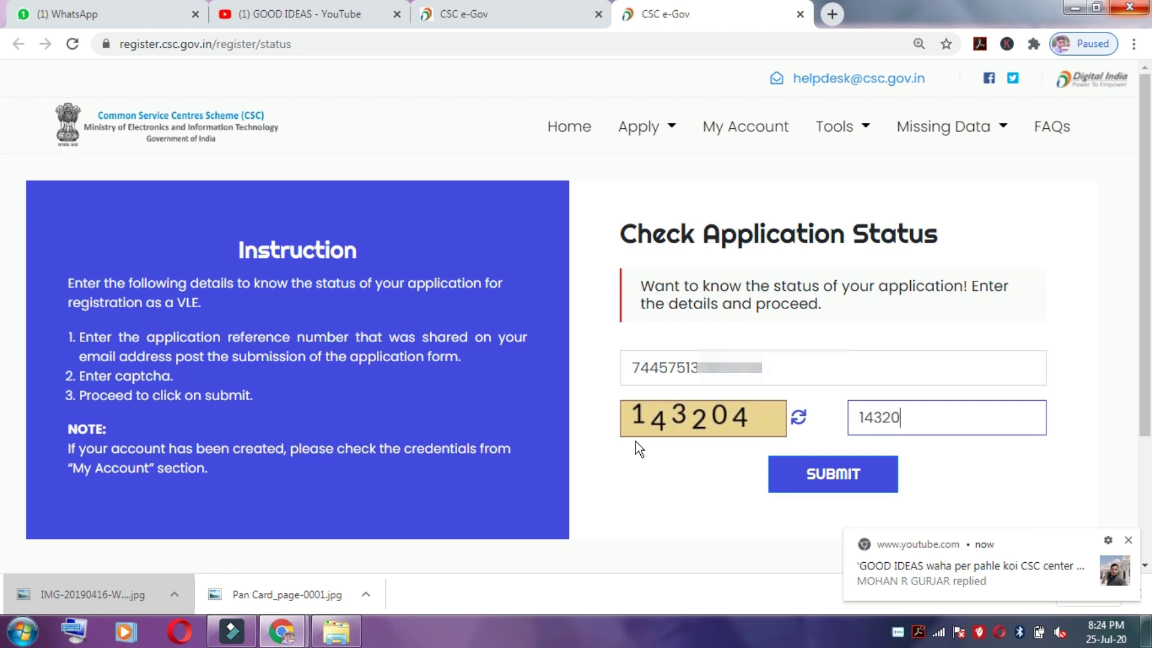
pyautogui.click(793, 475)
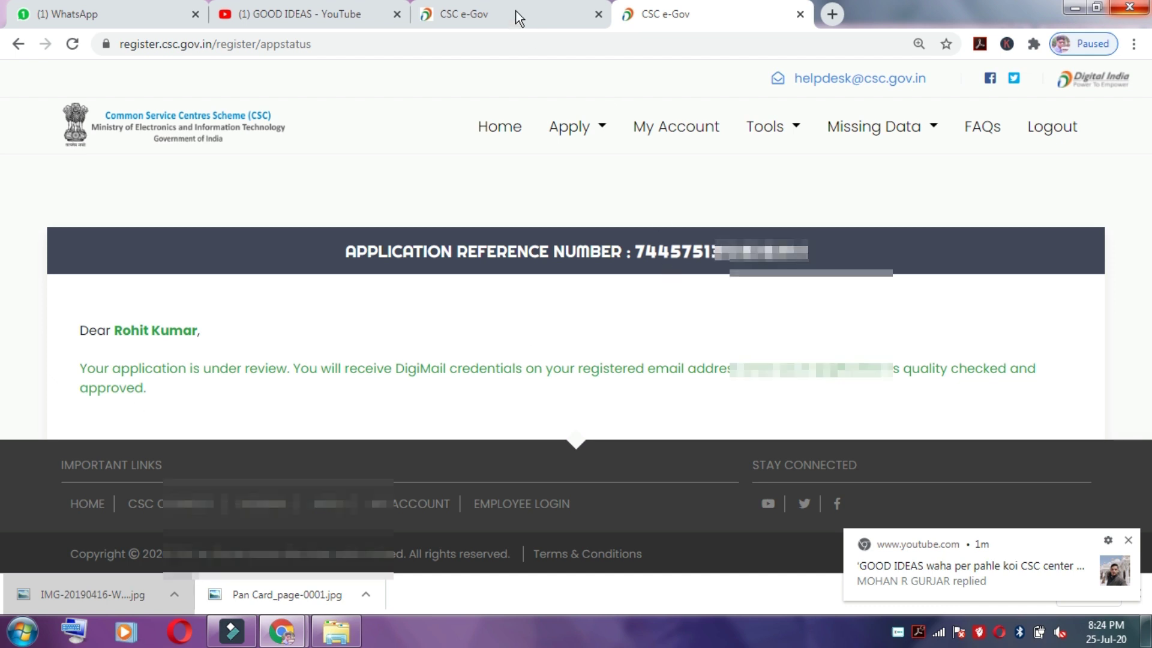
# Step: Return to the CSC VLE Registration confirmation tab and dismiss the open Apply menu
pyautogui.click(462, 14)
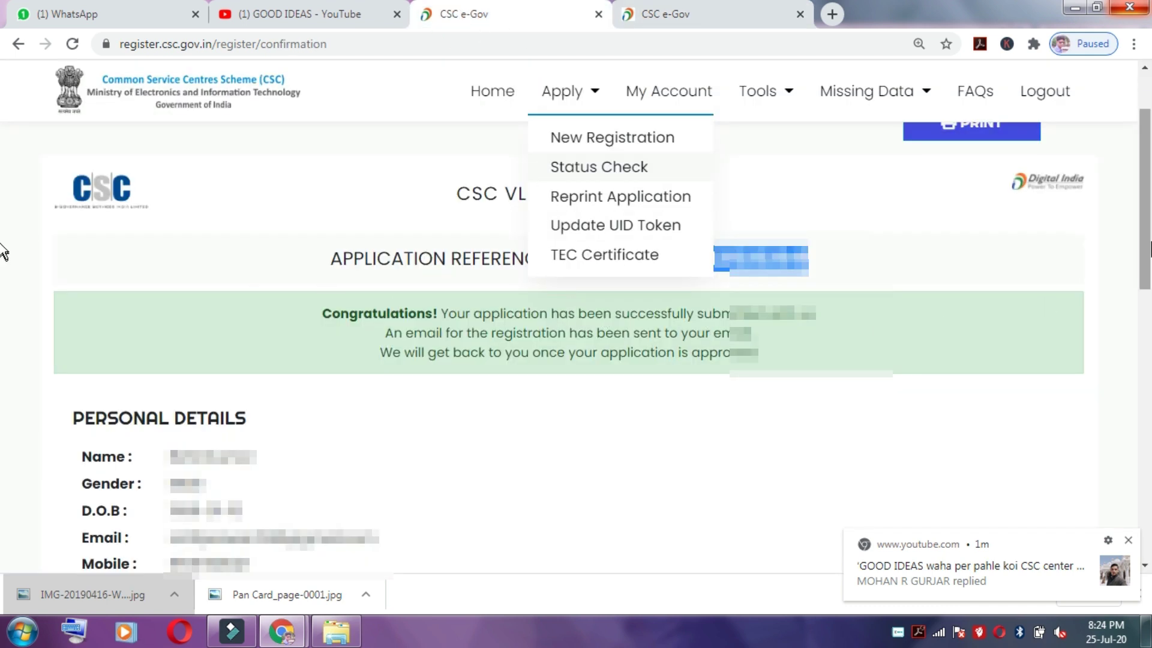
pyautogui.scroll(2, 995, 201)
pyautogui.click(715, 193)
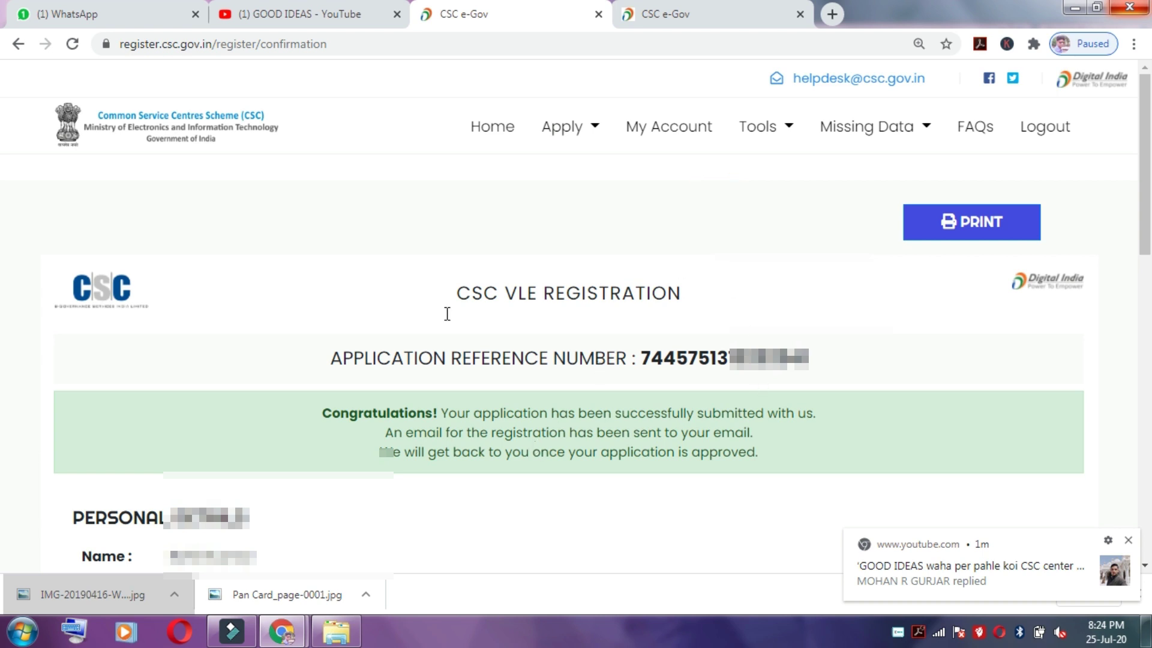
pyautogui.scroll(-1, 5, 198)
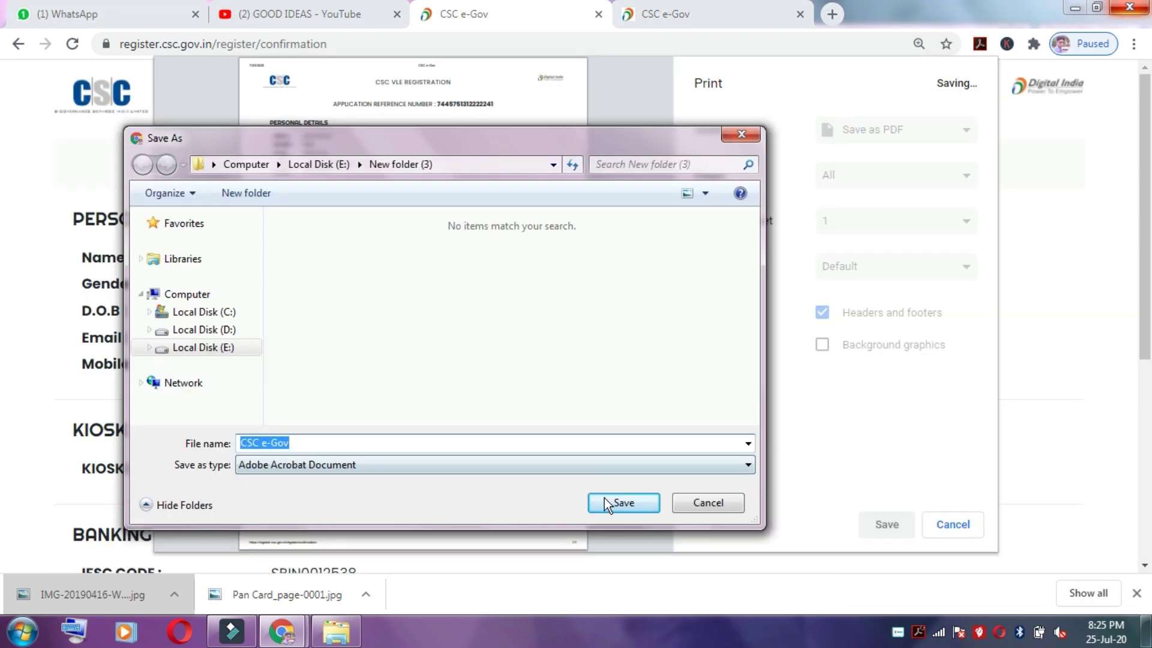
# Step: Save the registration confirmation as the PDF 'CSC e-Gov' in E:\New folder (3)
pyautogui.click(611, 501)
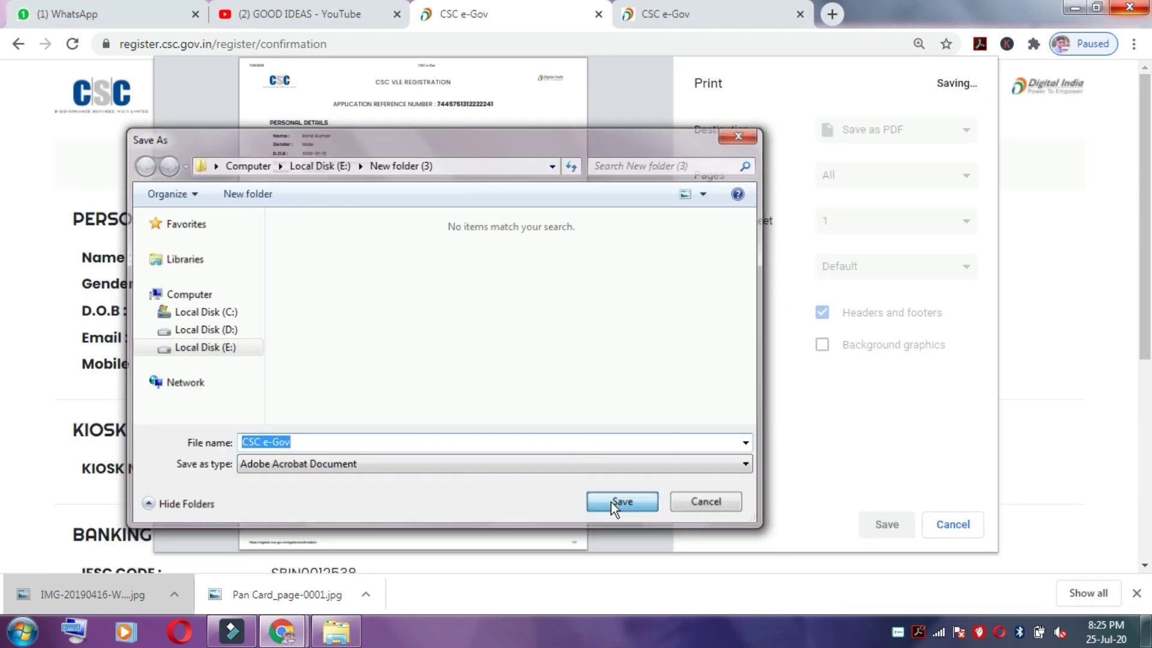